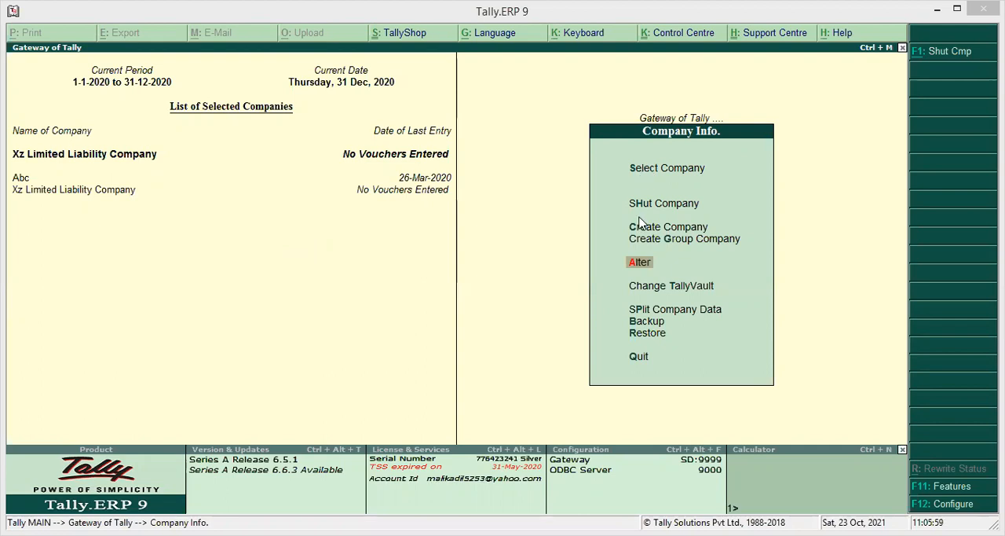
# Step: Select Xz Limited Liability Company from the list of companies as the working company
pyautogui.click(649, 177)
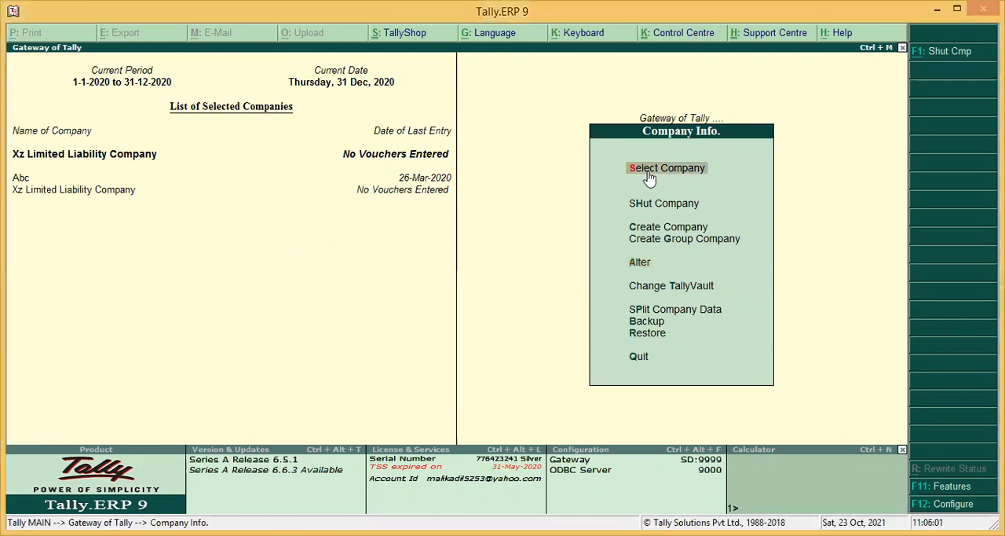
pyautogui.click(649, 178)
pyautogui.press('Down')
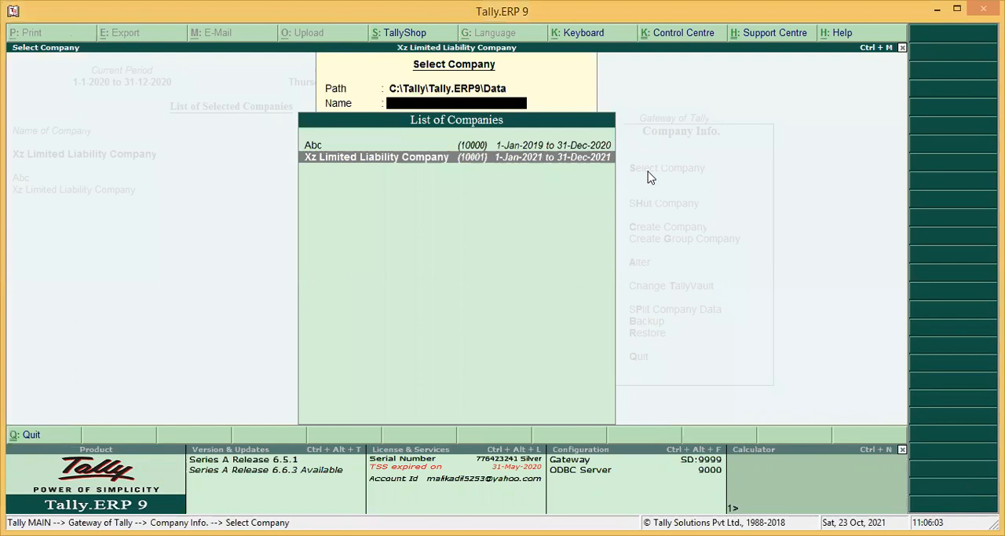
pyautogui.press('Return')
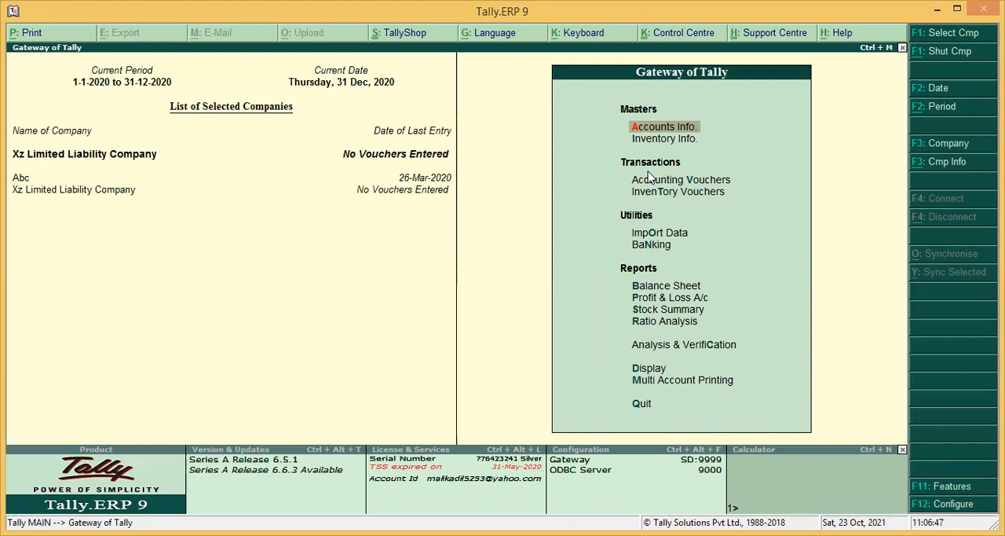
# Step: Open the list of existing ledgers for displaying a single ledger
pyautogui.press('Return')
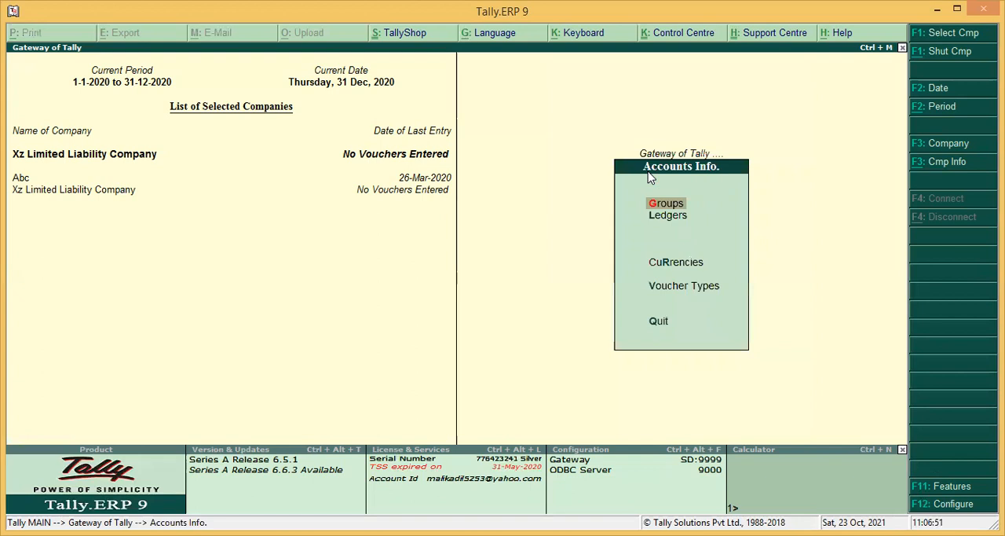
pyautogui.press('Down')
pyautogui.press('Return')
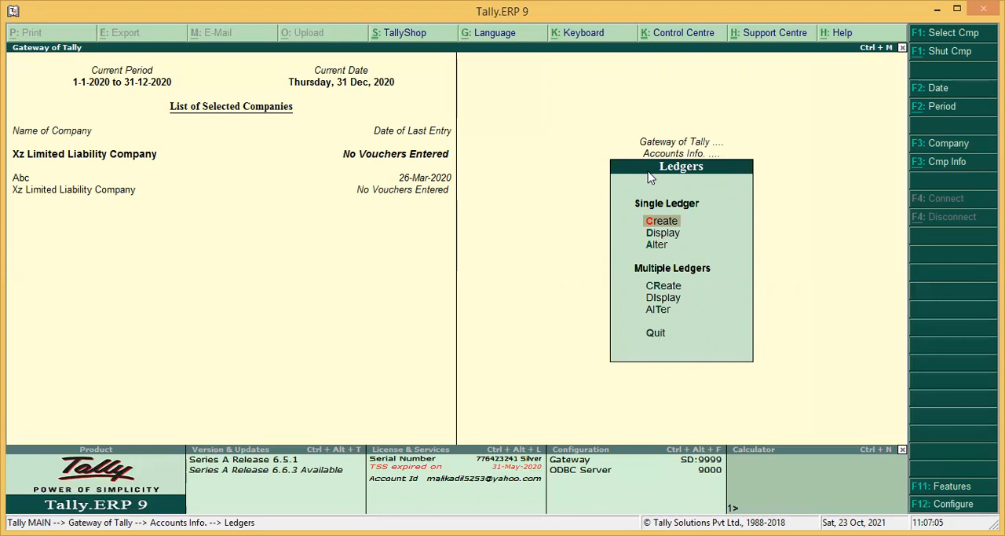
pyautogui.press('Down')
pyautogui.press('Return')
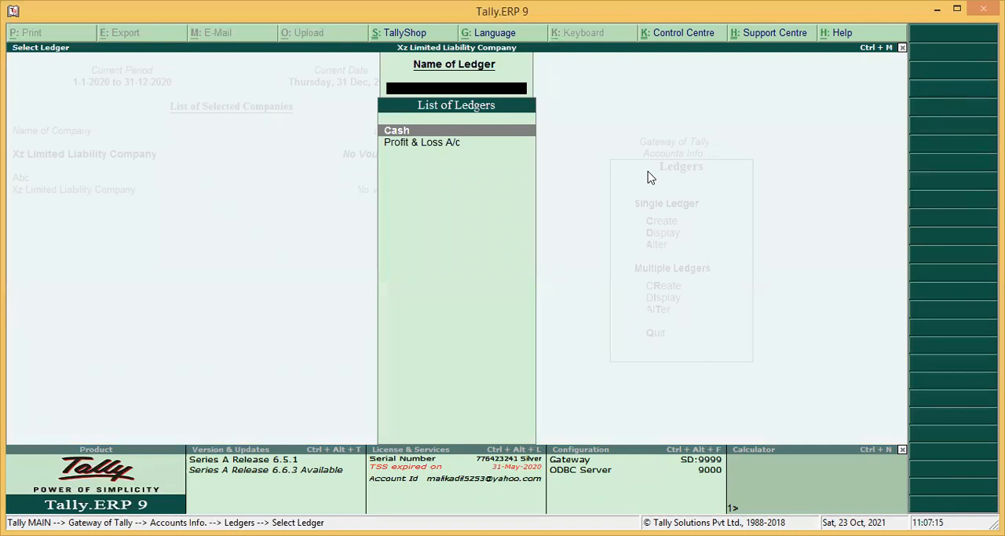
# Step: View the list of ledgers available for alteration and return to the Gateway of Tally
pyautogui.press('Escape')
pyautogui.press('Down')
pyautogui.press('Return')
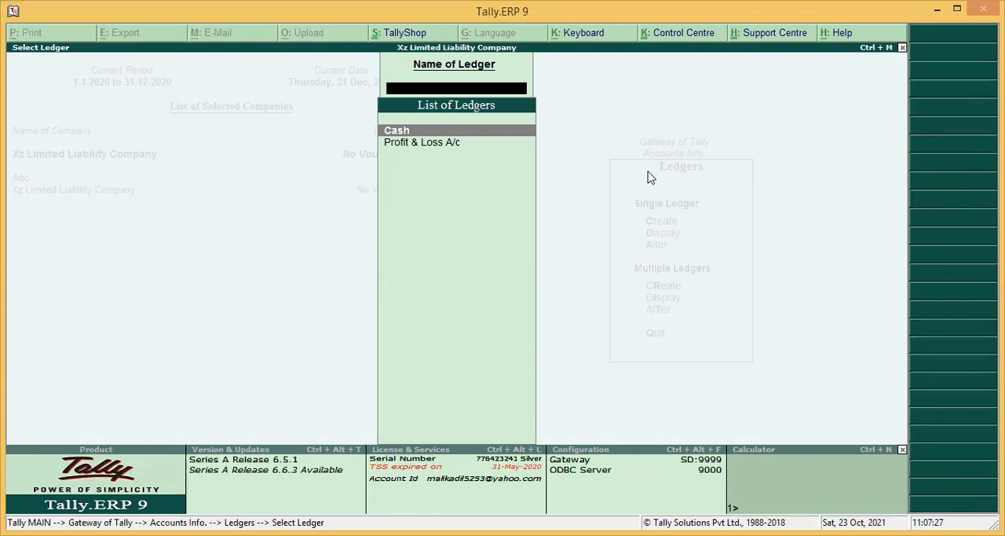
pyautogui.press('Escape')
pyautogui.press('Escape')
pyautogui.press('Escape')
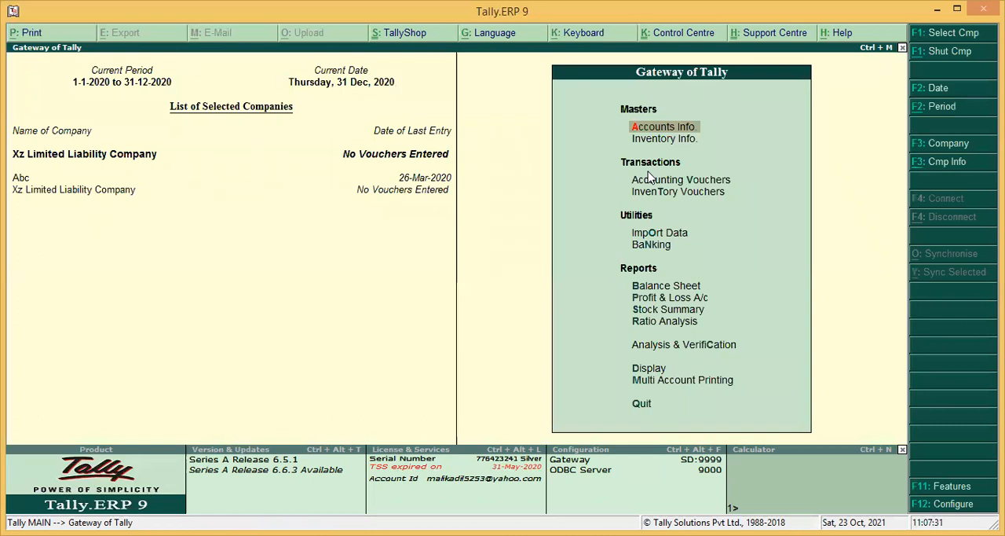
# Step: Start creating a single ledger and name it Abc Limited Liablity Company
pyautogui.press('Return')
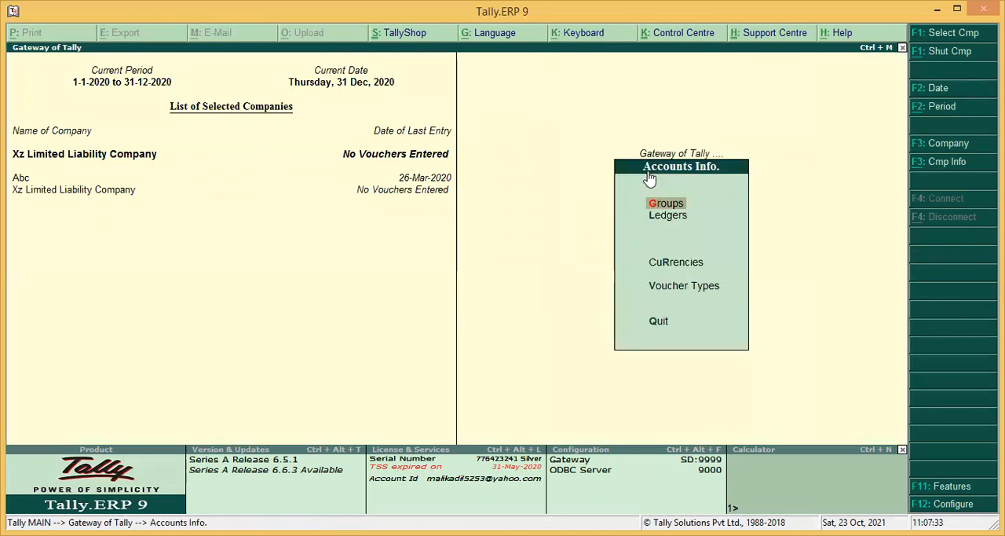
pyautogui.press('l')
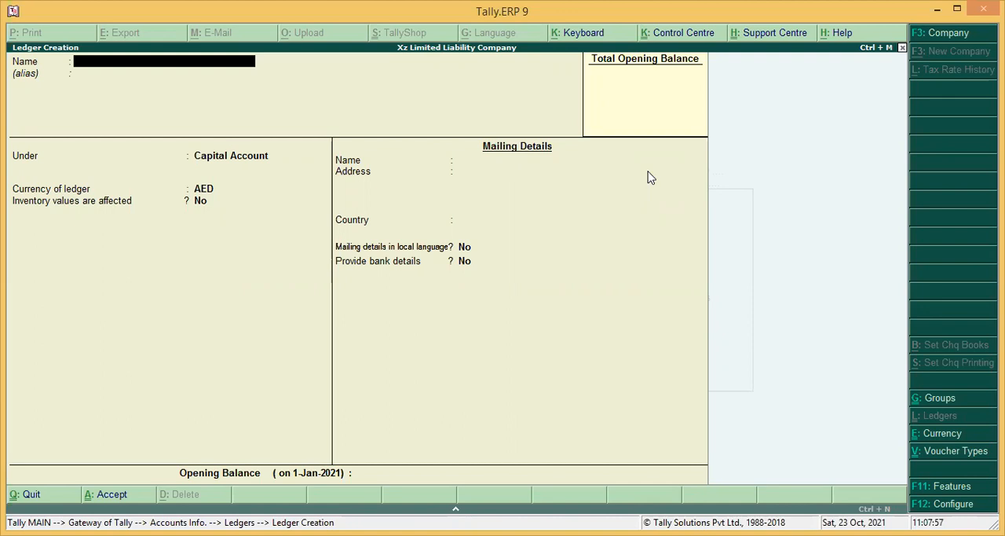
pyautogui.write('A')
pyautogui.write('bc Lim')
pyautogui.write('ited Llab')
pyautogui.press('BackSpace')
pyautogui.press('BackSpace')
pyautogui.write('ia')
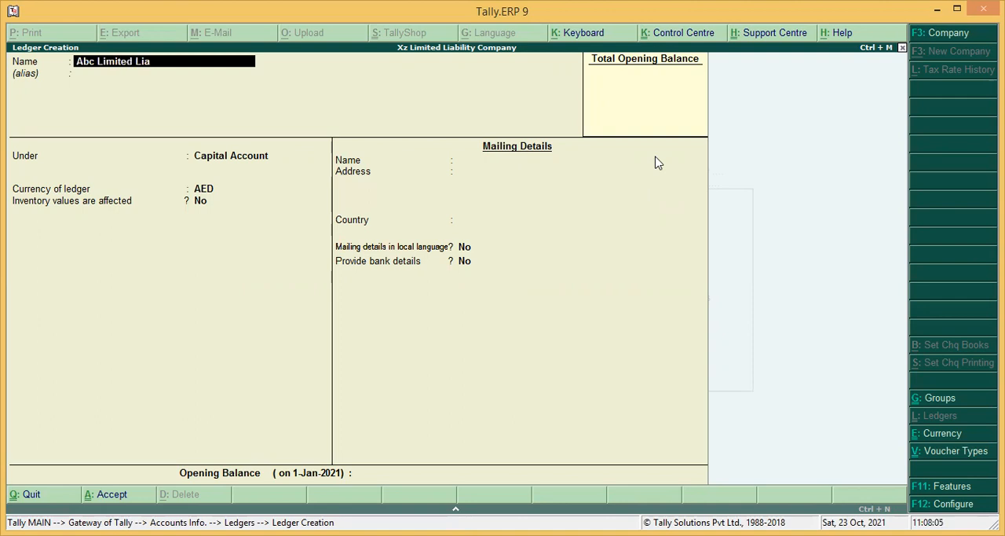
pyautogui.write('blity COm')
pyautogui.press('BackSpace')
pyautogui.press('BackSpace')
pyautogui.write('O')
pyautogui.press('BackSpace')
pyautogui.write('ompany')
pyautogui.press('Return')
# Step: Place the ledger under Sundry Creditors, keeping AED currency, bill-by-bill balances at Yes and the credit days check at No
pyautogui.write('Sundr')
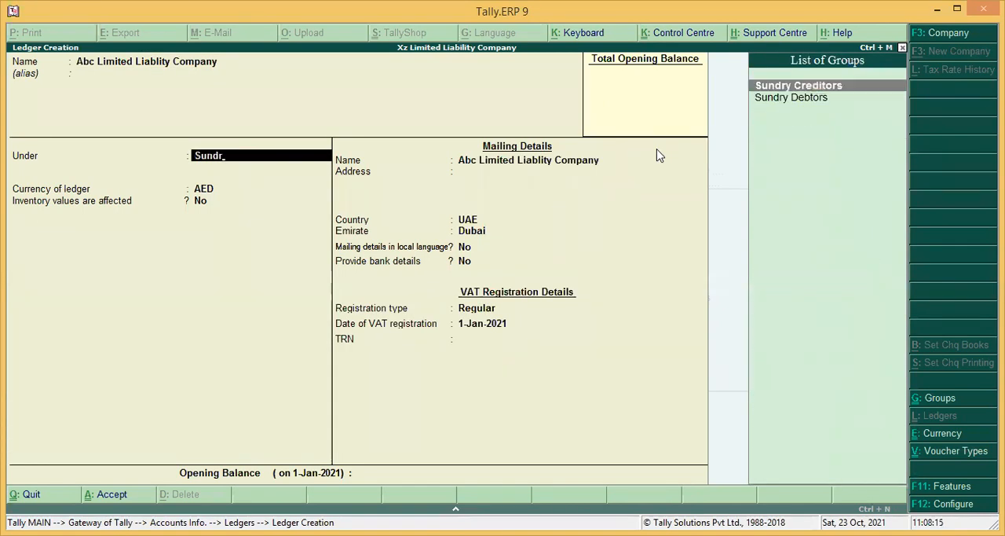
pyautogui.press('Return')
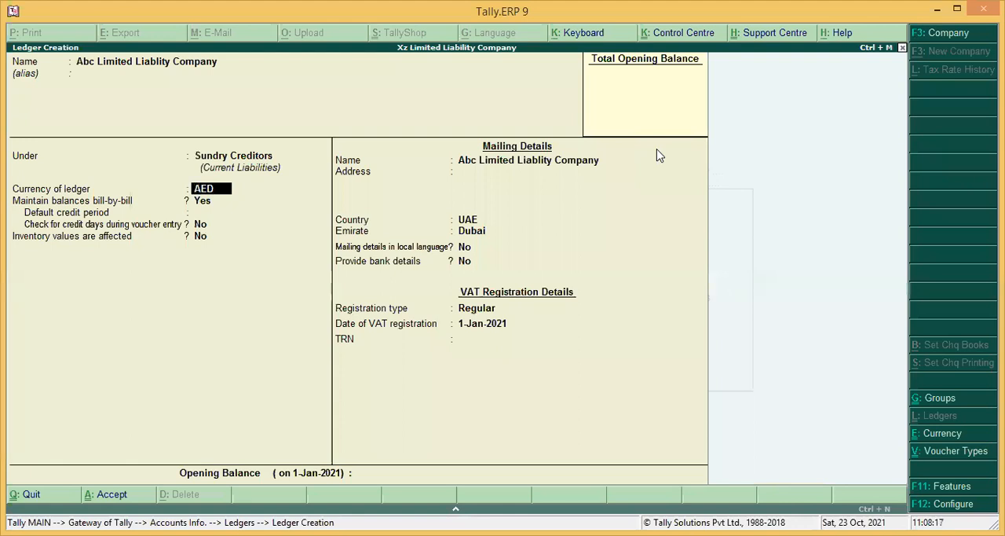
pyautogui.press('Return')
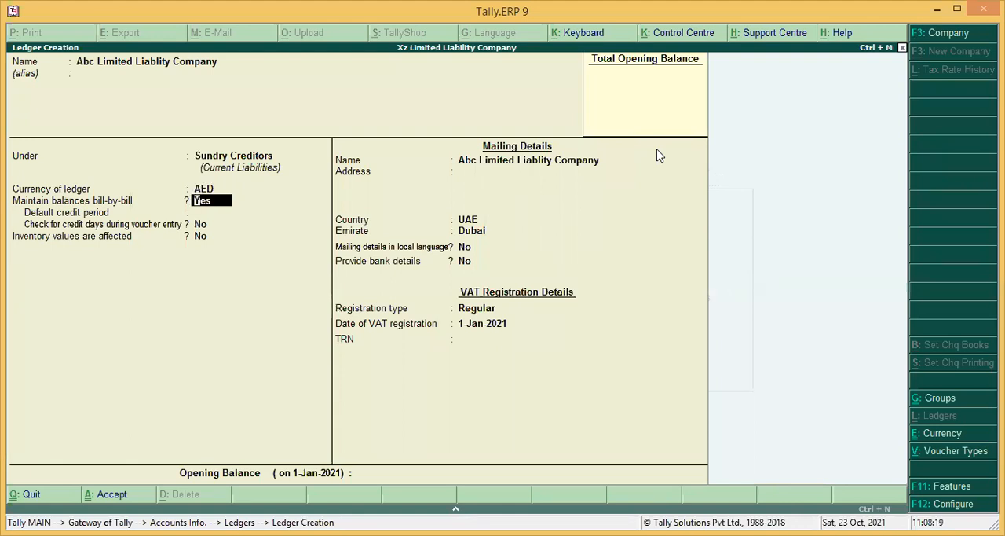
pyautogui.press('Up')
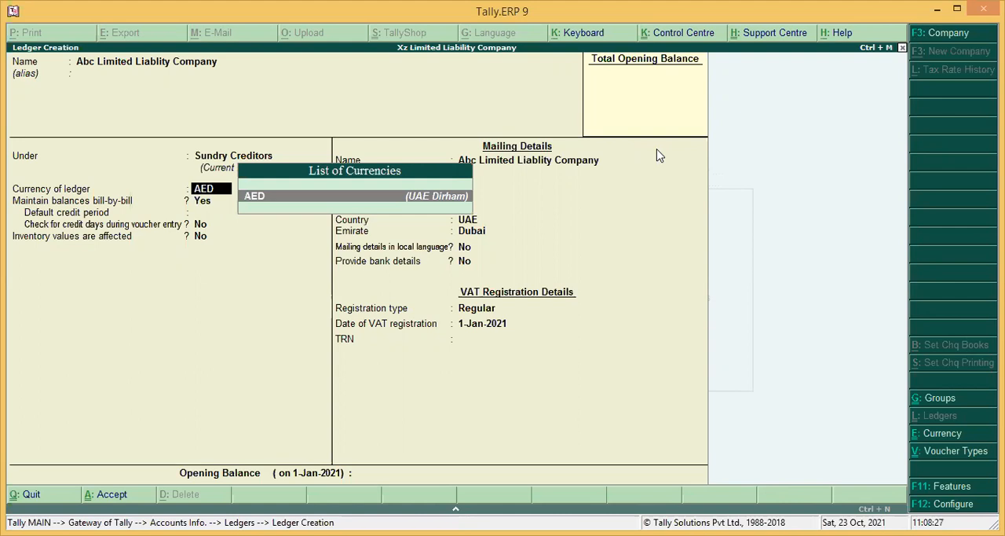
pyautogui.press('Return')
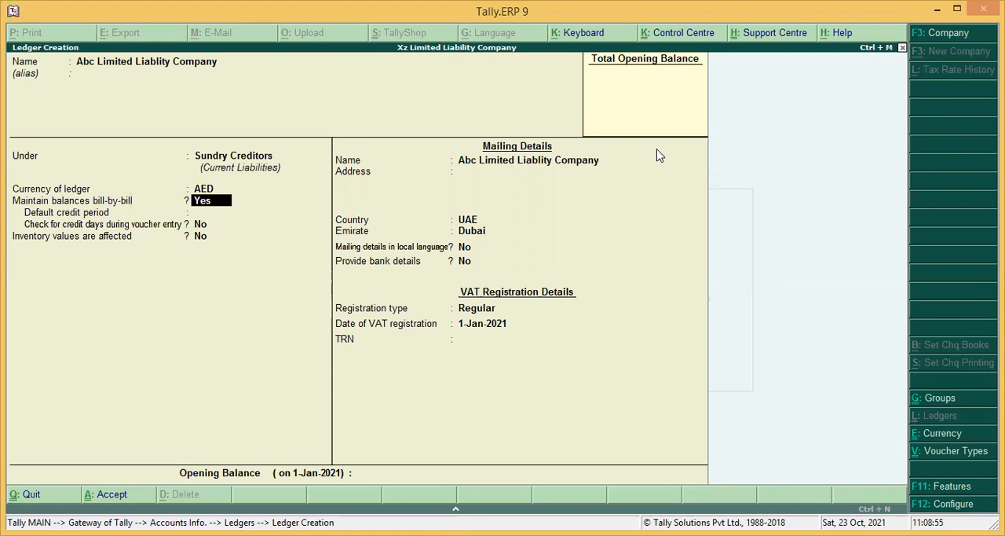
pyautogui.press('Return')
pyautogui.press('Return')
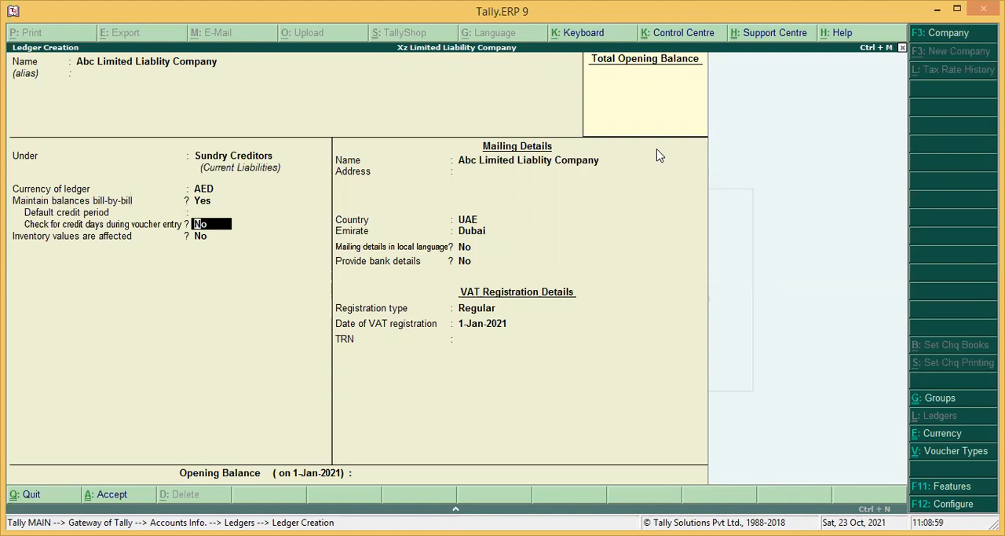
pyautogui.press('Return')
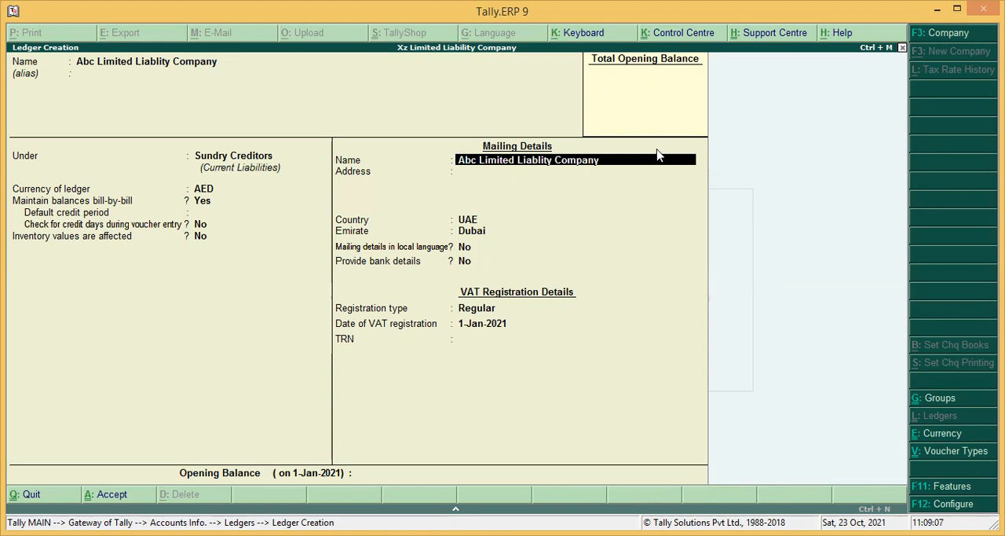
# Step: Keep the default mailing and VAT registration details, enter the supplier's TRN and save the ledger
pyautogui.press('Return')
pyautogui.press('Return')
pyautogui.press('Return')
pyautogui.press('Return')
pyautogui.press('Return')
pyautogui.press('Return')
pyautogui.press('Return')
pyautogui.press('Return')
pyautogui.write('111111111111111')
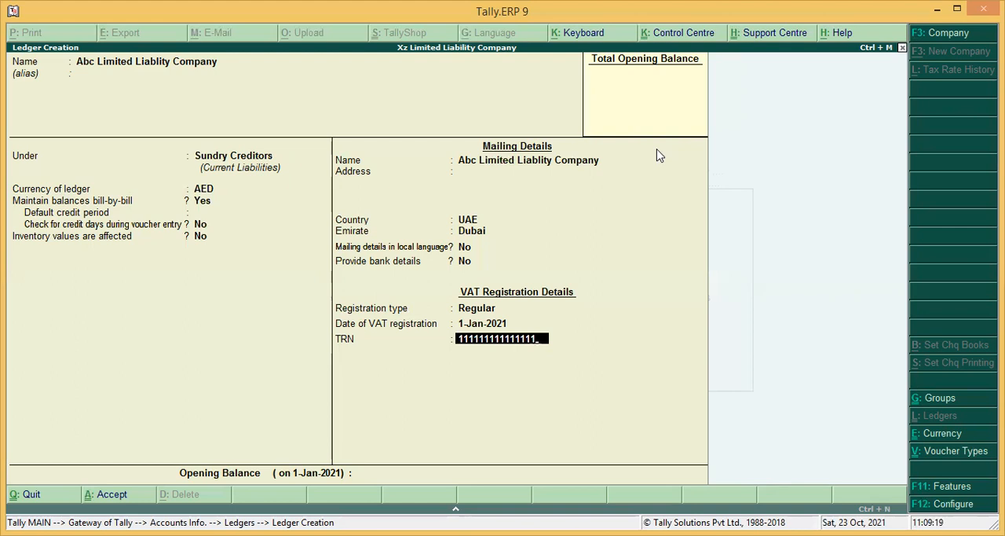
pyautogui.press('Return')
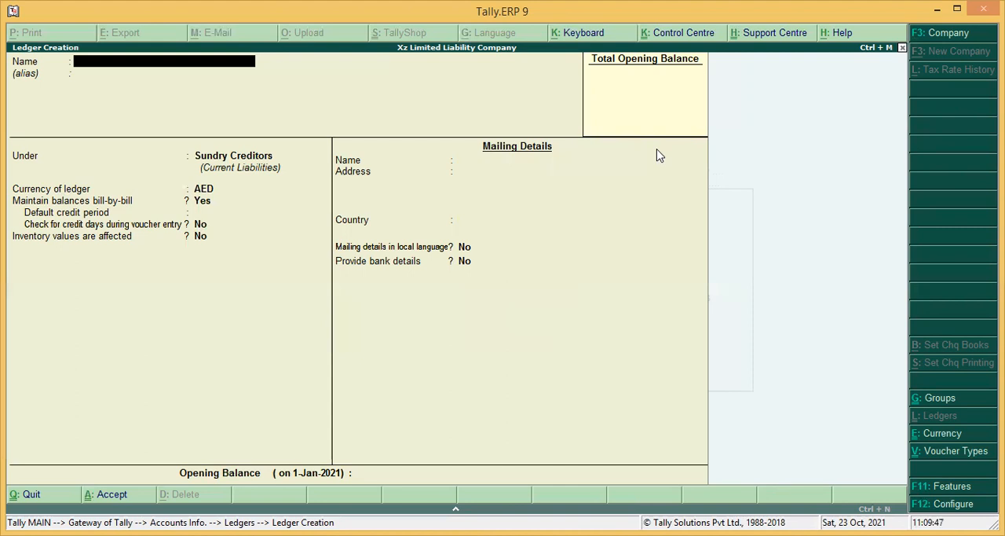
# Step: Name the next new ledger Zyed Limited
pyautogui.write('Z')
pyautogui.write('yaled')
pyautogui.press('BackSpace')
pyautogui.press('BackSpace')
pyautogui.press('BackSpace')
pyautogui.press('BackSpace')
pyautogui.press('BackSpace')
pyautogui.write('yed Ll')
pyautogui.press('BackSpace')
pyautogui.write('i')
pyautogui.write('mmit')
pyautogui.press('BackSpace')
pyautogui.press('BackSpace')
pyautogui.press('BackSpace')
pyautogui.write('ited')
pyautogui.press('Return')
pyautogui.press('Return')
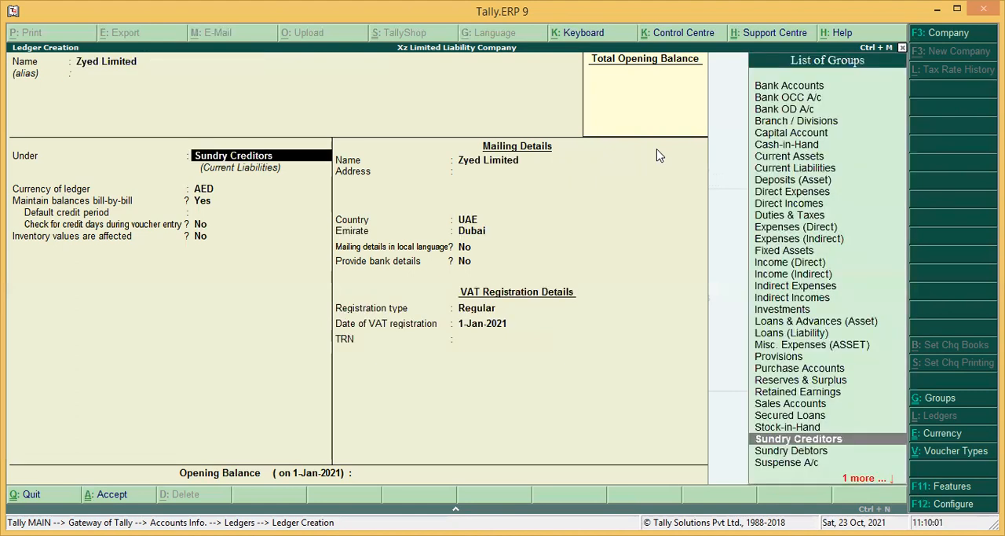
# Step: Place the Zyed Limited ledger under the Sundry Debtors group
pyautogui.write('Sun')
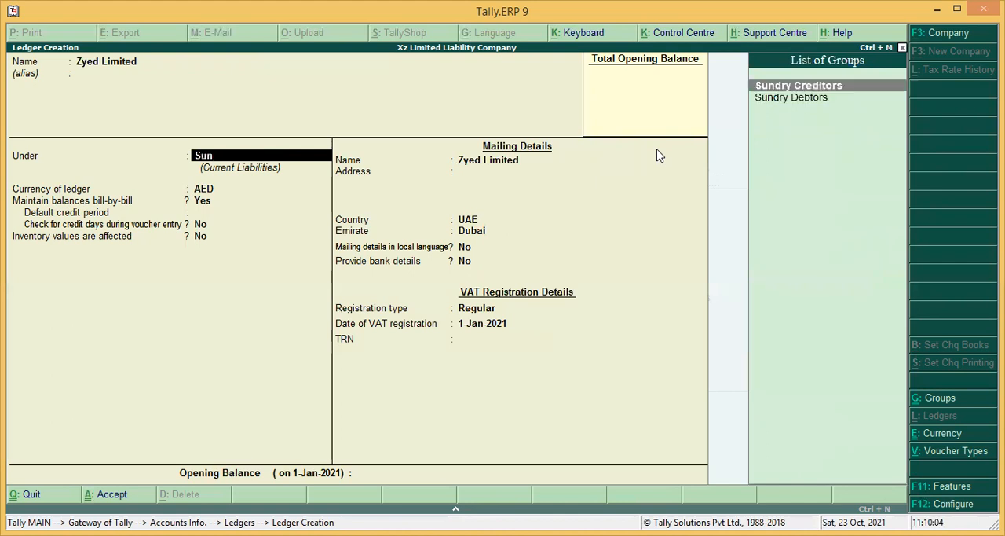
pyautogui.press('Down')
pyautogui.press('Return')
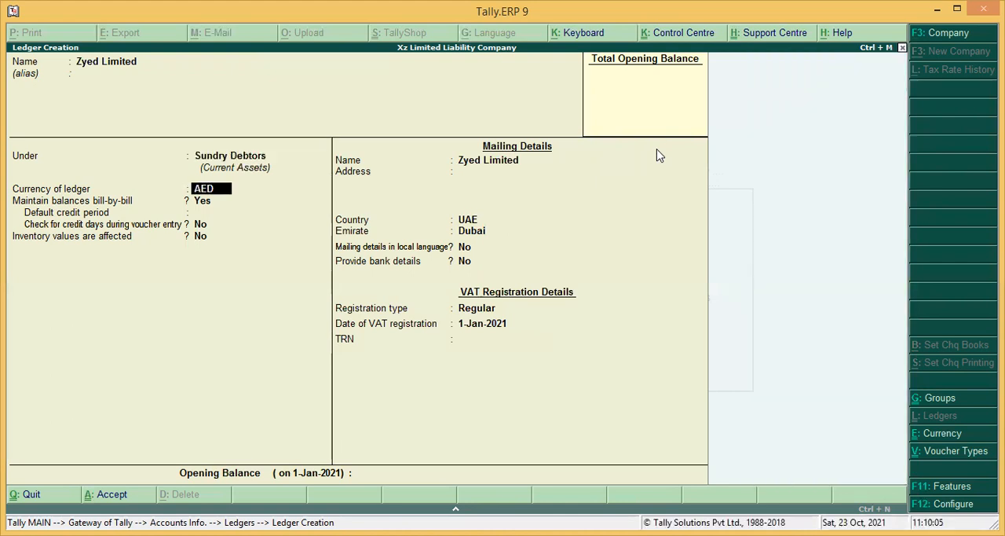
# Step: Keep the default ledger, mailing and VAT registration settings for Zyed Limited and enter its TRN
pyautogui.press('Return')
pyautogui.press('Return')
pyautogui.press('Return')
pyautogui.press('Return')
pyautogui.press('Return')
pyautogui.press('Return')
pyautogui.press('Return')
pyautogui.press('Return')
pyautogui.press('Return')
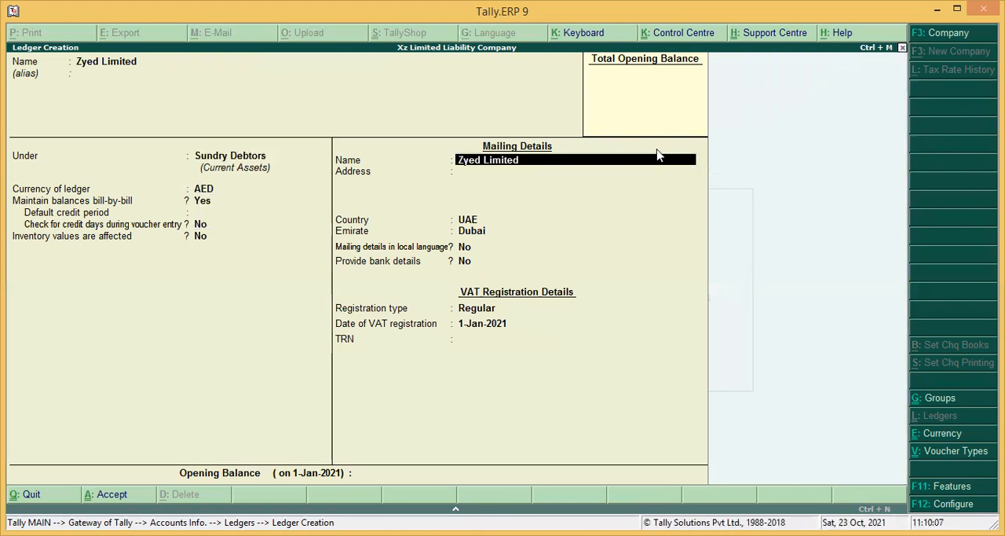
pyautogui.press('Return')
pyautogui.press('Return')
pyautogui.press('Return')
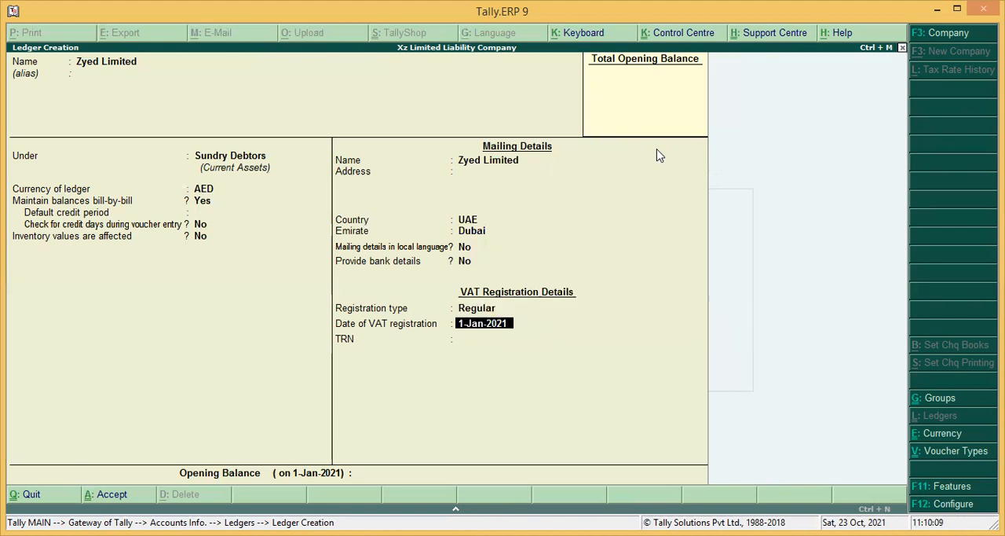
pyautogui.write('111111111111111')
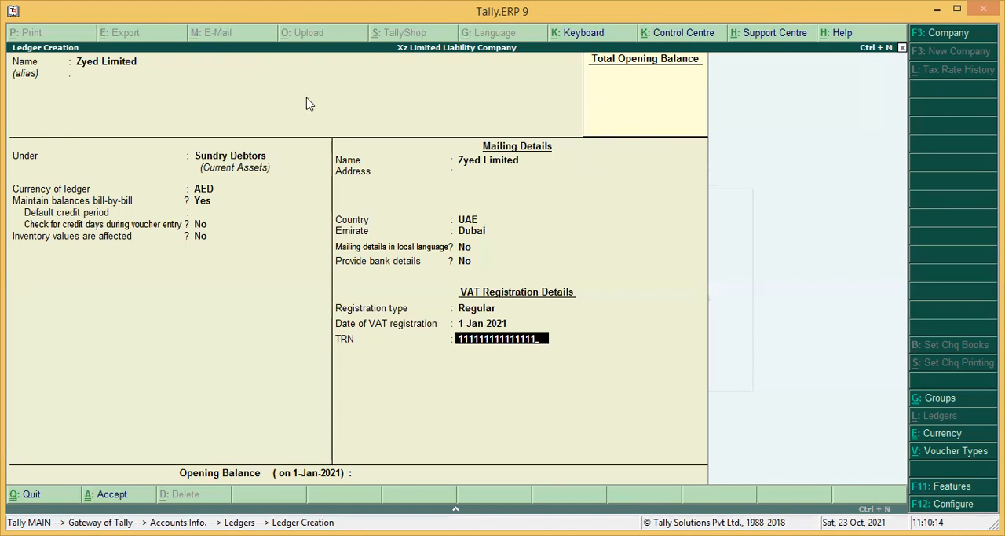
# Step: Review the Zyed Limited ledger's settings from its group through to the TRN, leaving them as entered
pyautogui.click(218, 157)
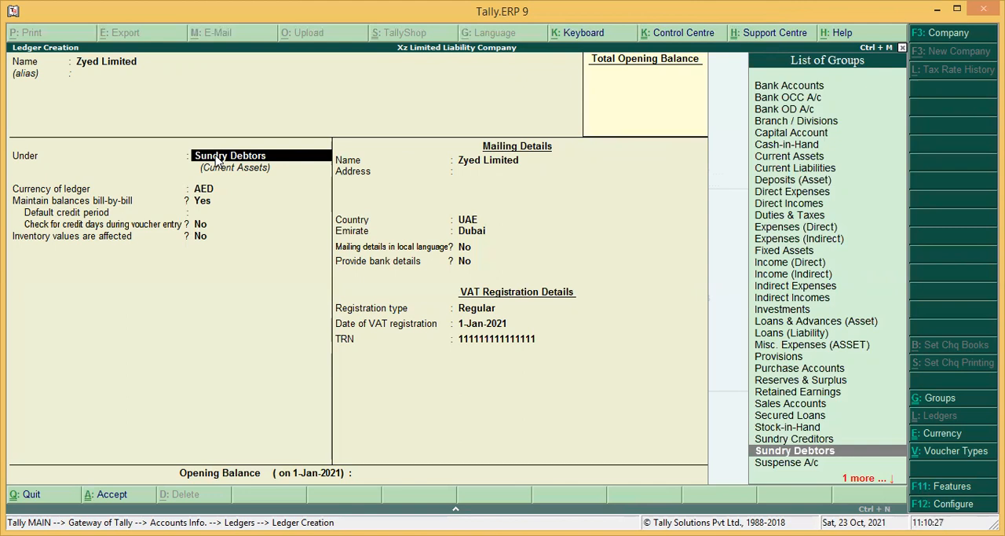
pyautogui.press('Return')
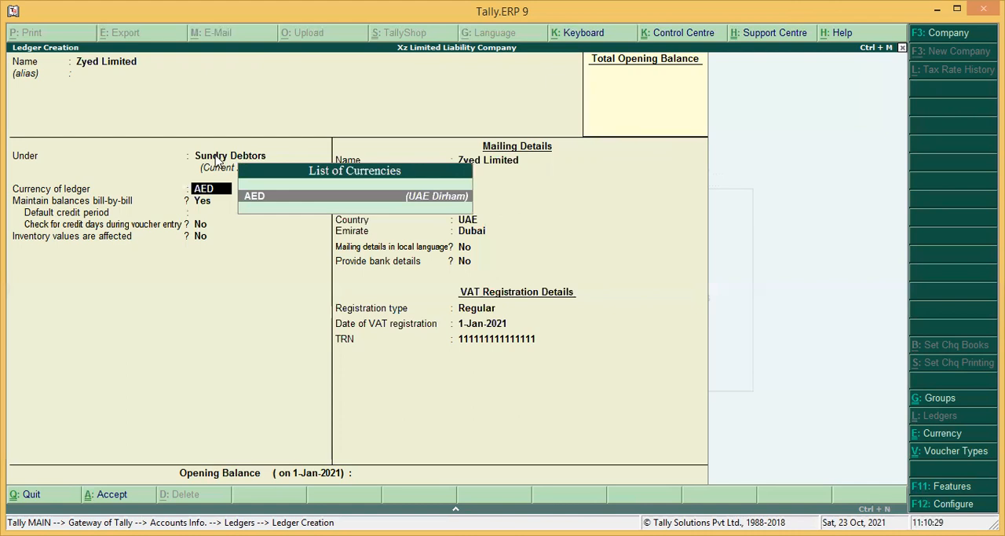
pyautogui.press('Return')
pyautogui.press('Return')
pyautogui.press('Return')
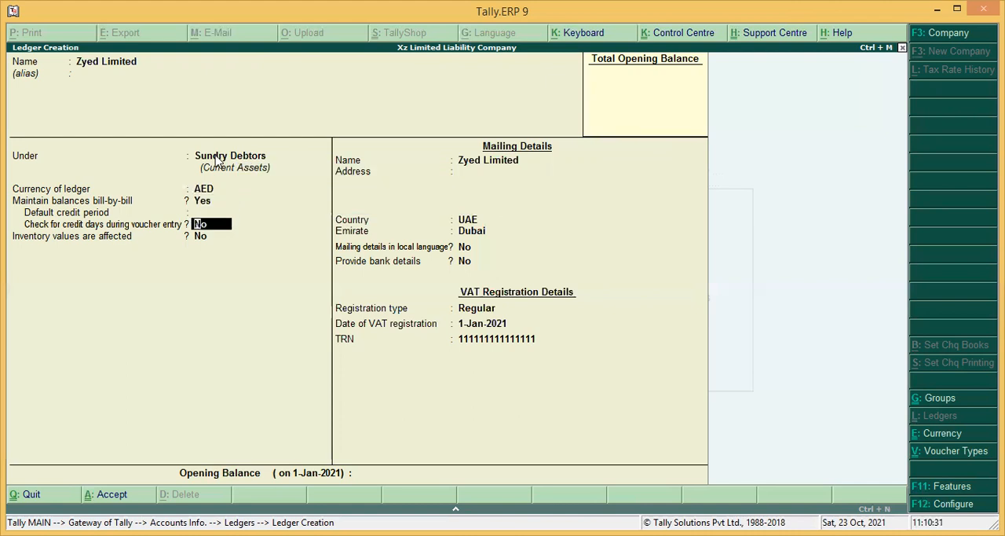
pyautogui.press('Return')
pyautogui.press('Return')
pyautogui.press('Return')
pyautogui.press('Return')
pyautogui.press('Return')
pyautogui.press('Return')
pyautogui.press('Return')
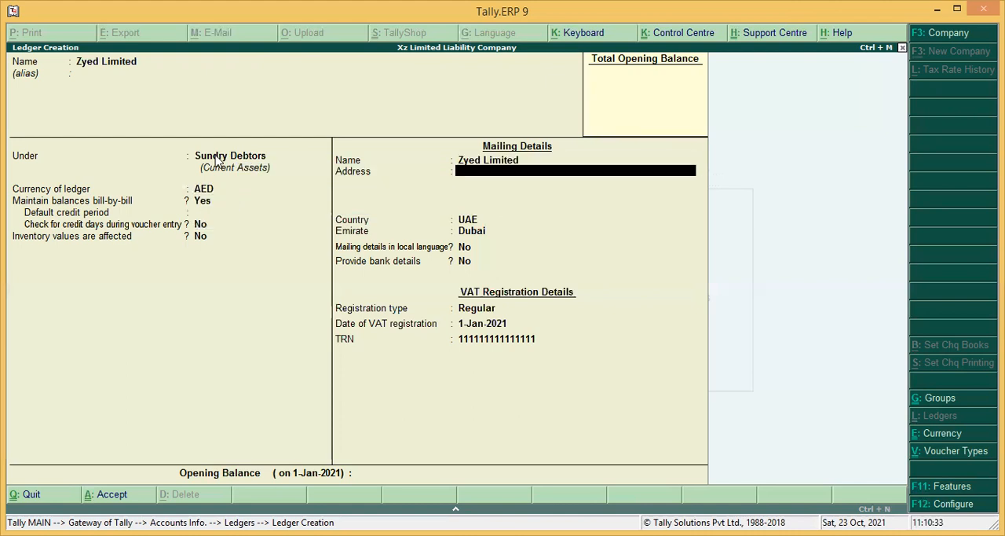
# Step: Set the Zyed Limited opening balance to 20000 Dr and open its bill-wise breakup
pyautogui.press('Return')
pyautogui.press('Return')
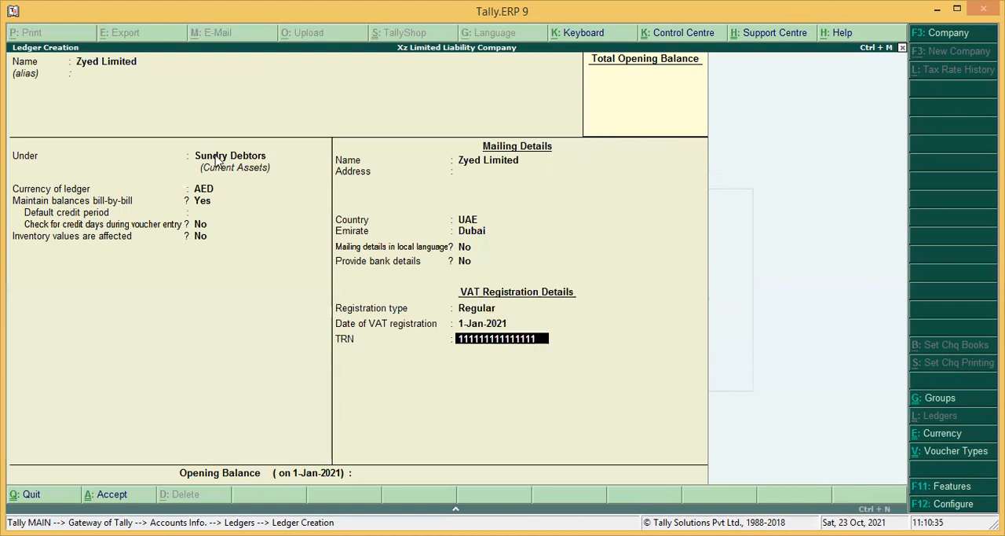
pyautogui.press('Return')
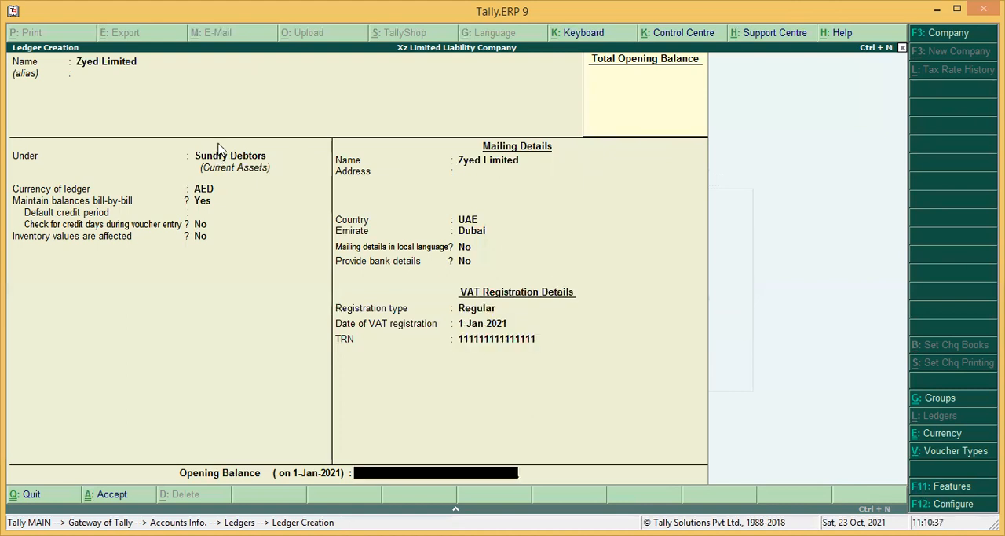
pyautogui.write('20000')
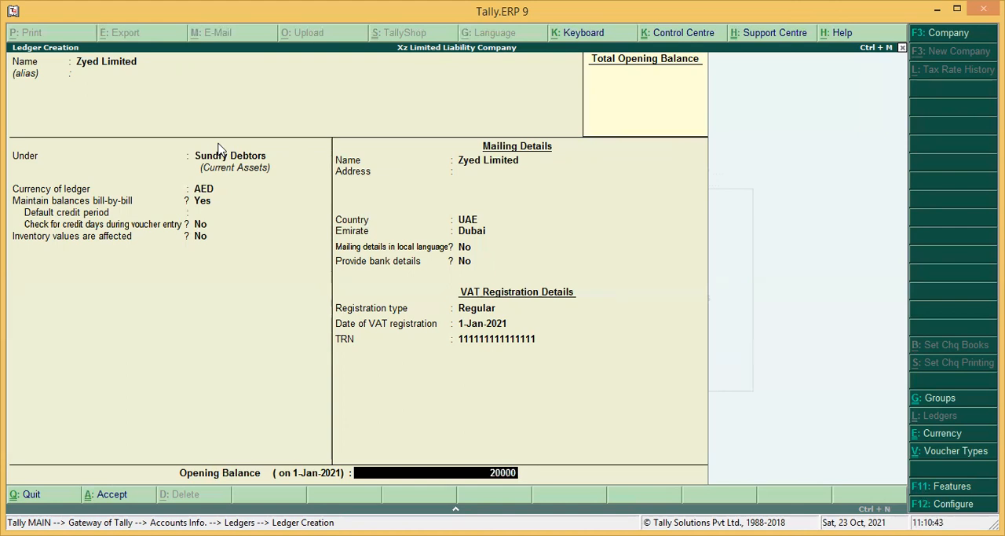
pyautogui.press('Return')
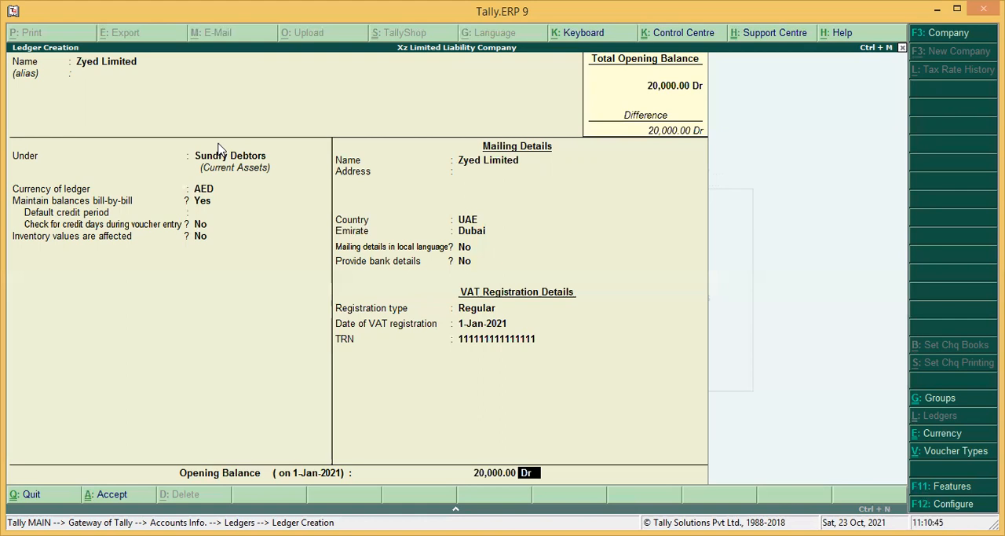
pyautogui.press('Return')
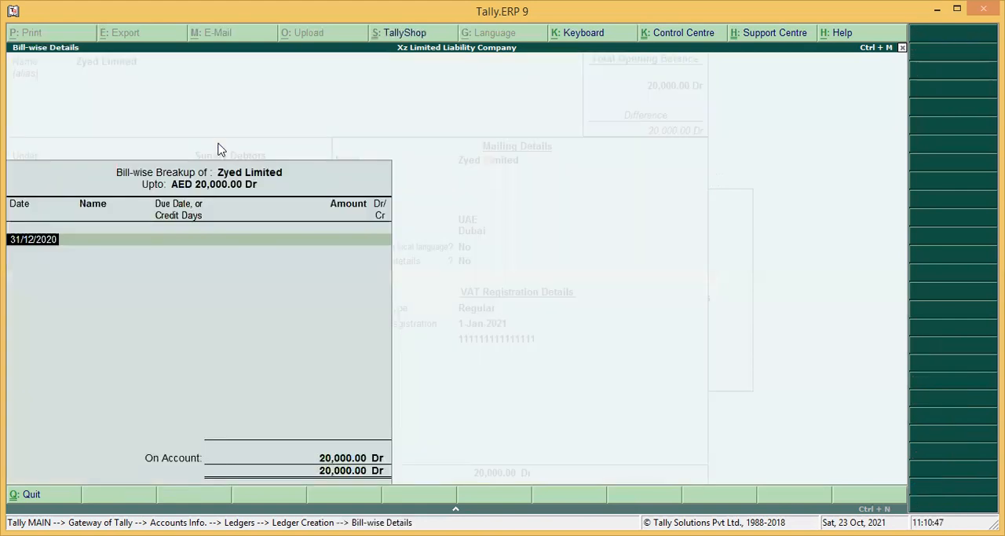
# Step: Leave the Zyed Limited opening balance on account in the bill-wise breakup and save the ledger
pyautogui.press('Return')
pyautogui.press('Return')
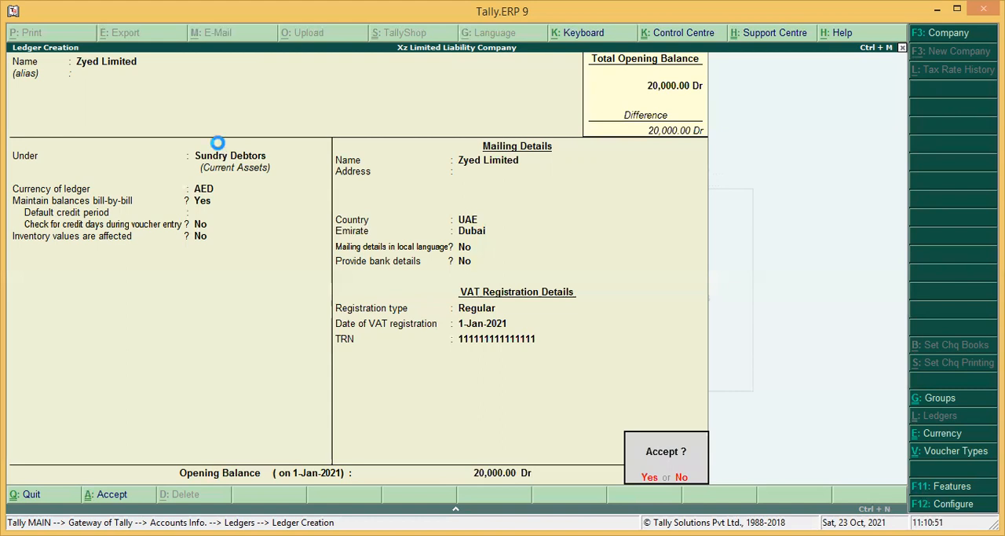
pyautogui.press('Return')
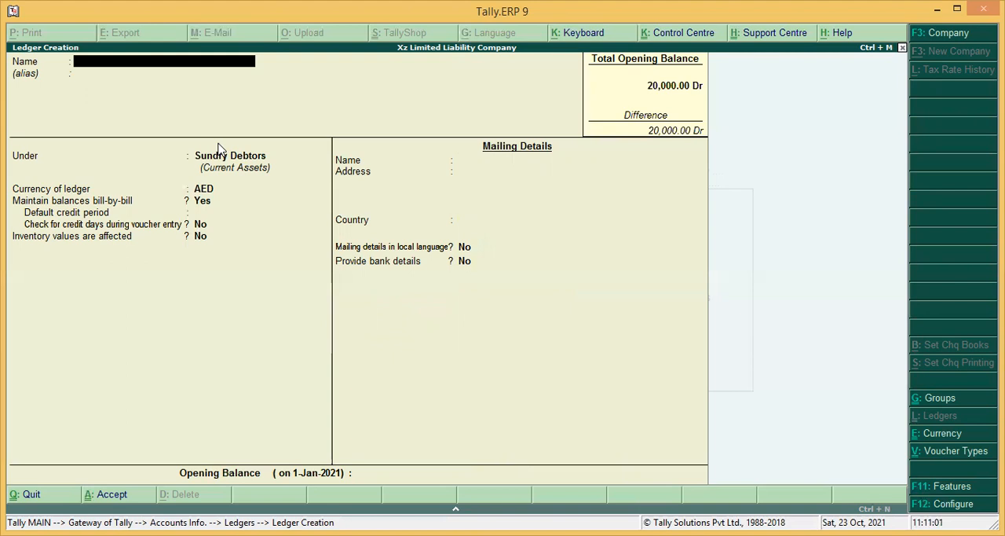
# Step: Name the new ledger Emirates Nbd and place it under the Bank Accounts group
pyautogui.write('Emirates Nbd')
pyautogui.press('Return')
pyautogui.press('Return')
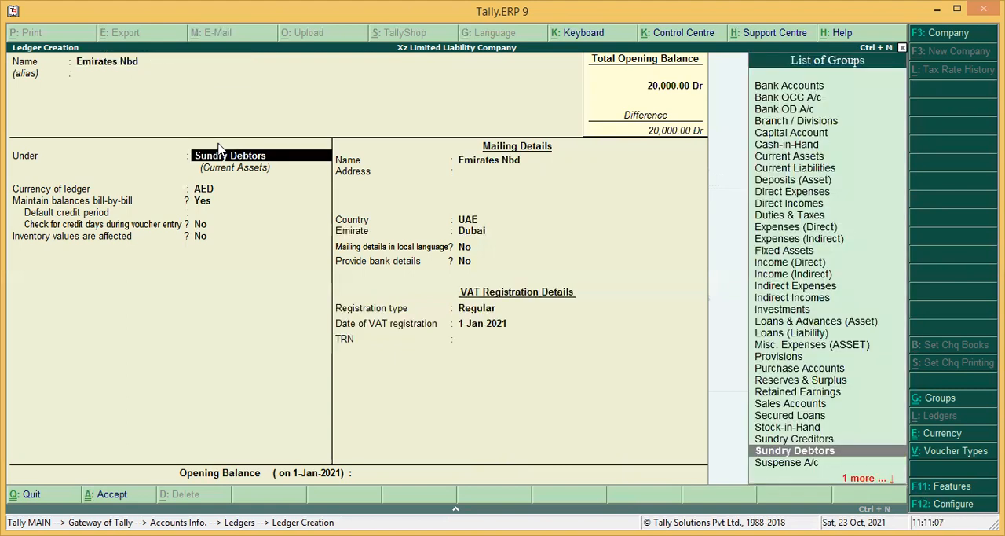
pyautogui.write('Ban')
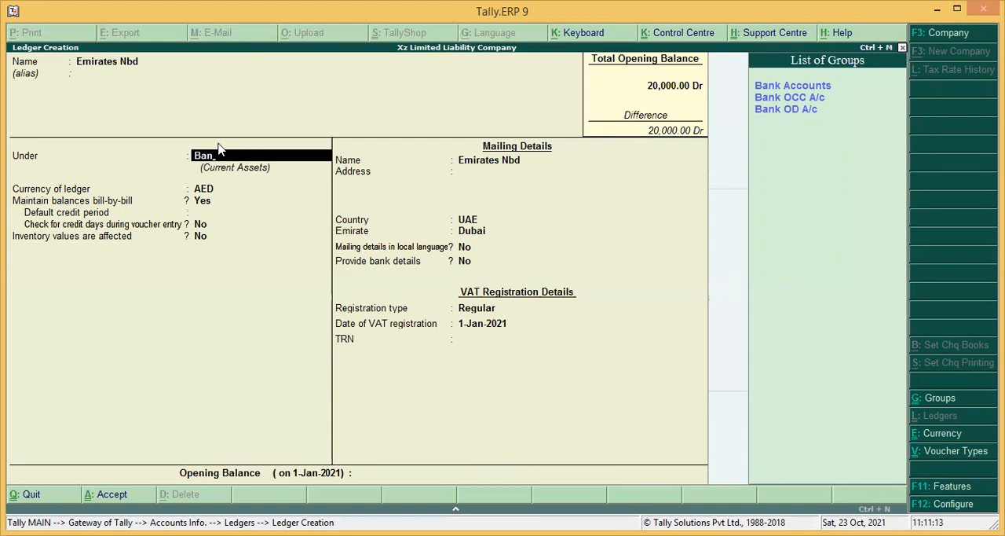
pyautogui.press('Return')
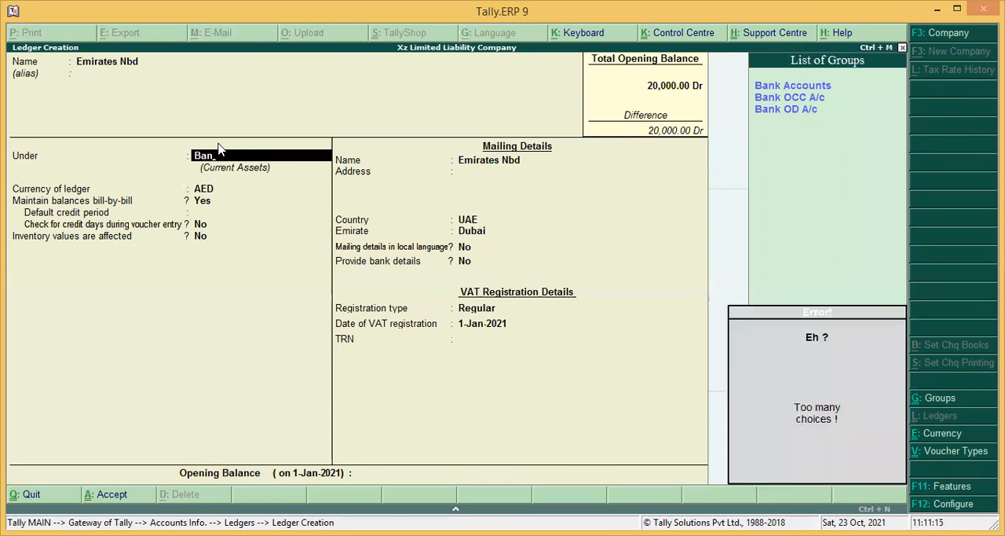
pyautogui.press('Down')
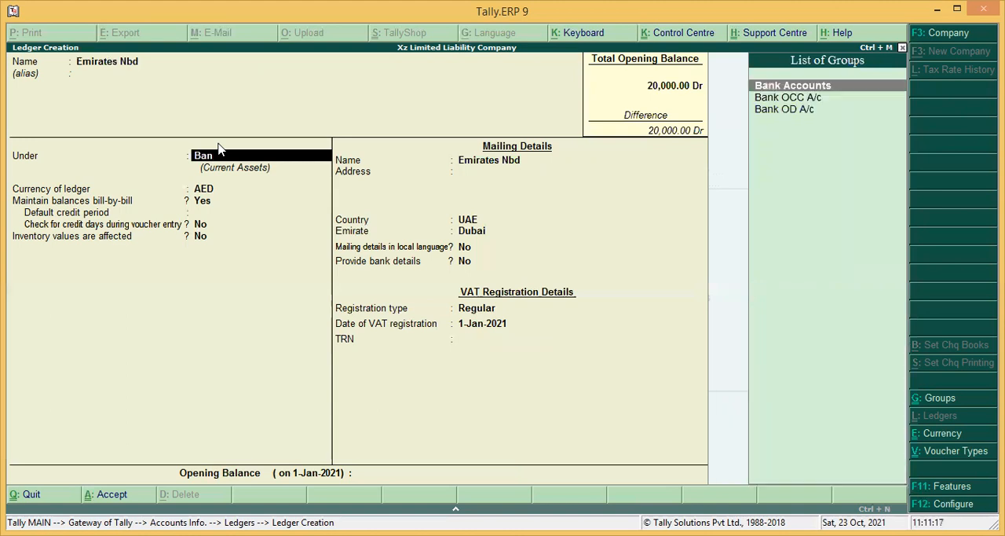
pyautogui.press('Return')
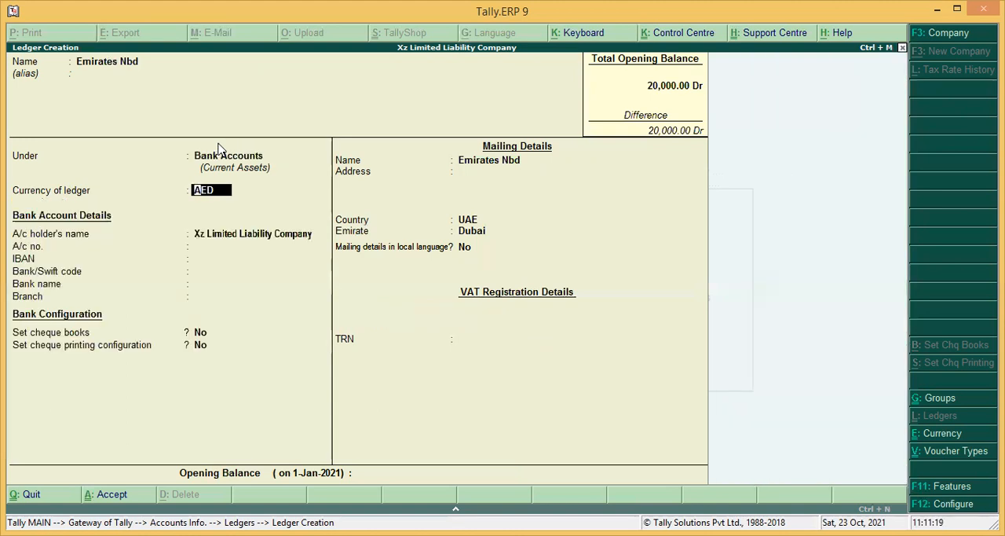
# Step: Keep the default account holder and bank configuration, leave the account codes and branch blank, and accept Abhyudaya Co-Op. Bank Ltd. (India) as bank name
pyautogui.press('Return')
pyautogui.press('Return')
pyautogui.press('Return')
pyautogui.press('Up')
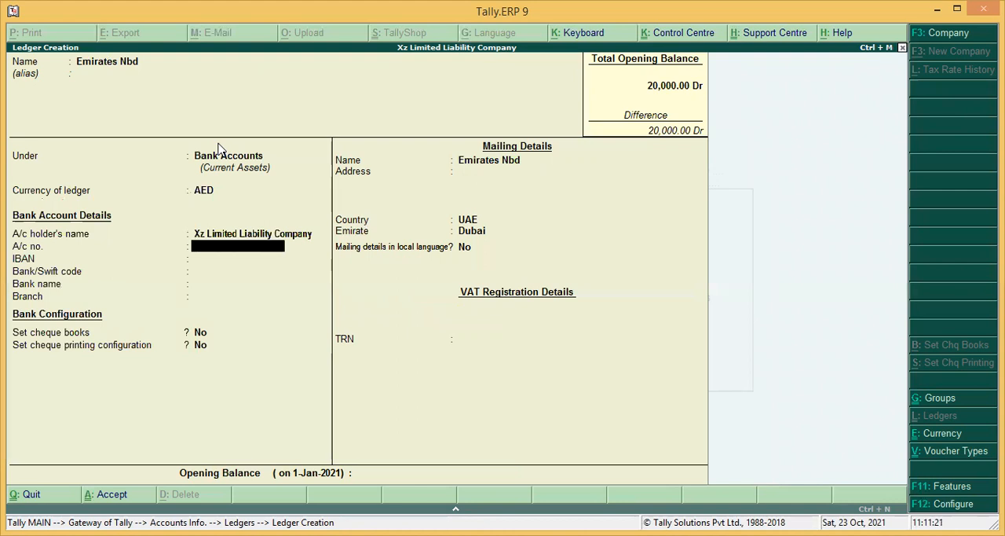
pyautogui.press('Return')
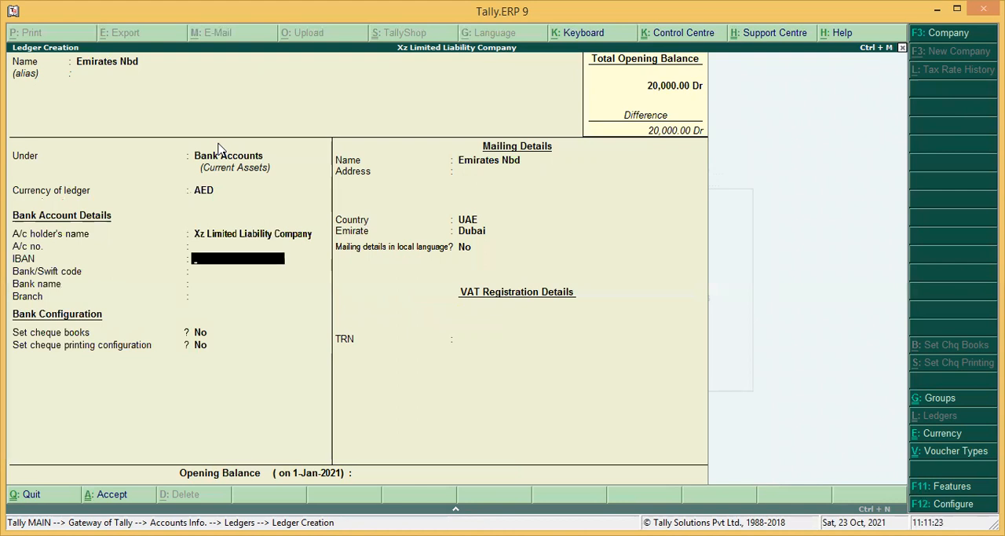
pyautogui.press('Return')
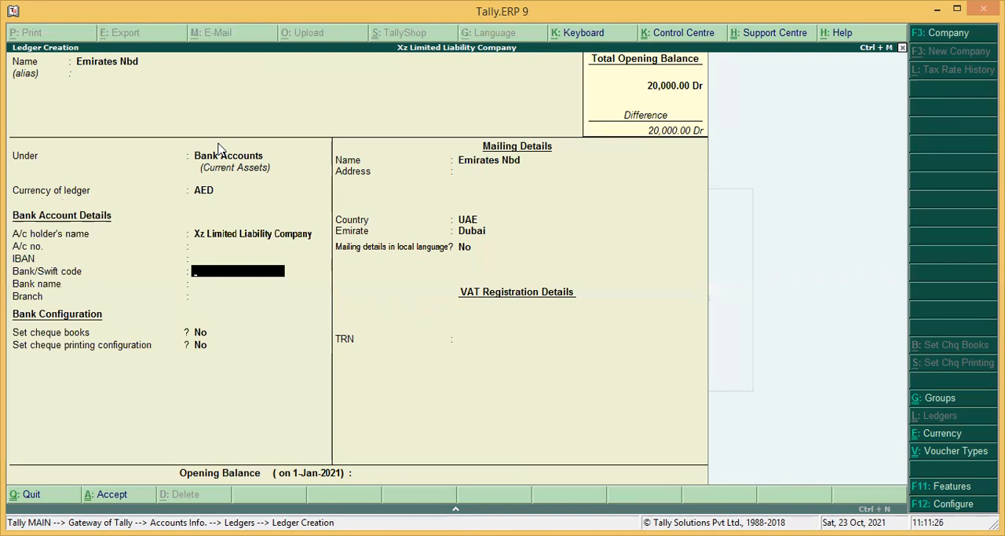
pyautogui.press('Return')
pyautogui.press('Return')
pyautogui.press('Return')
pyautogui.press('Return')
pyautogui.press('Return')
pyautogui.press('Return')
pyautogui.press('Return')
pyautogui.press('Return')
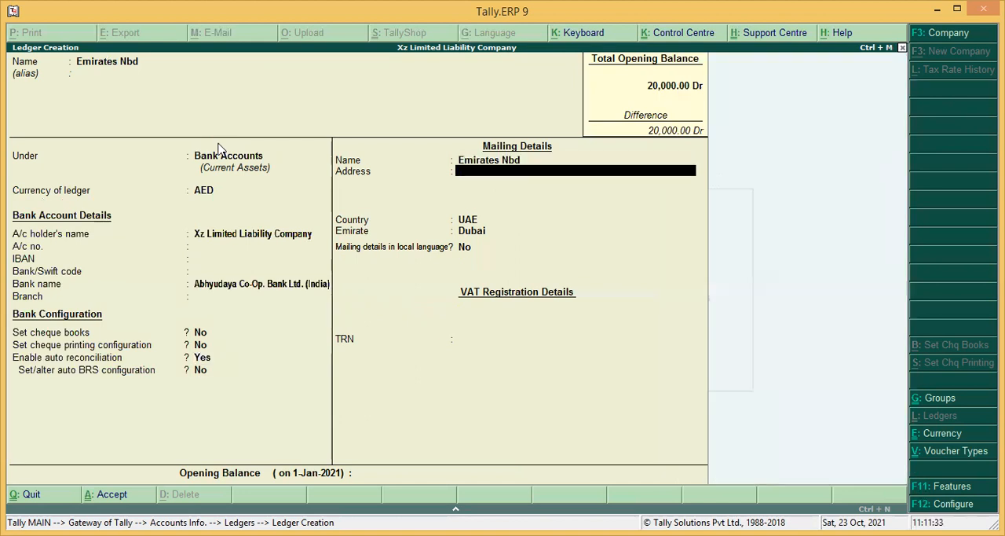
# Step: Keep the Emirates Nbd mailing details with country UAE and emirate Dubai, and enter the TRN
pyautogui.press('Return')
pyautogui.press('Return')
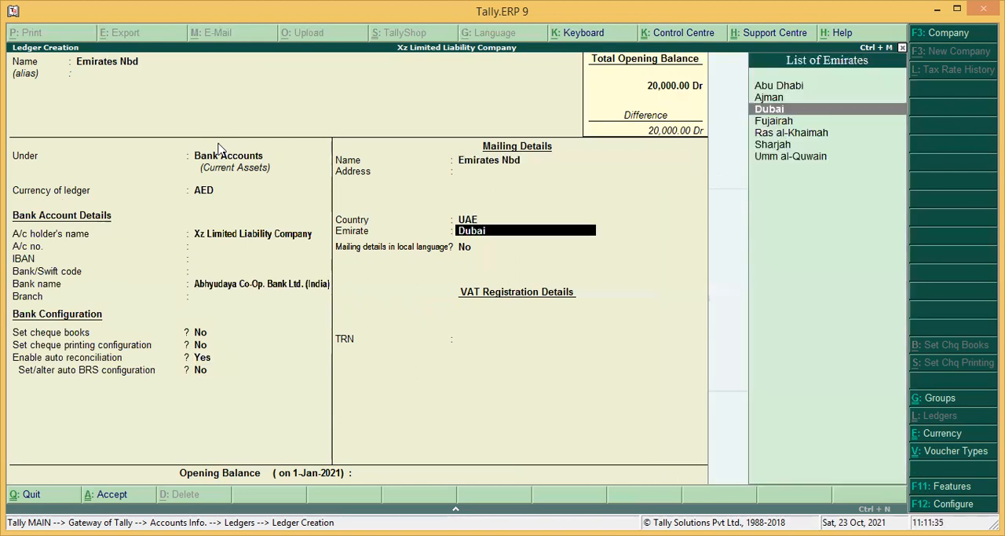
pyautogui.press('Return')
pyautogui.press('Return')
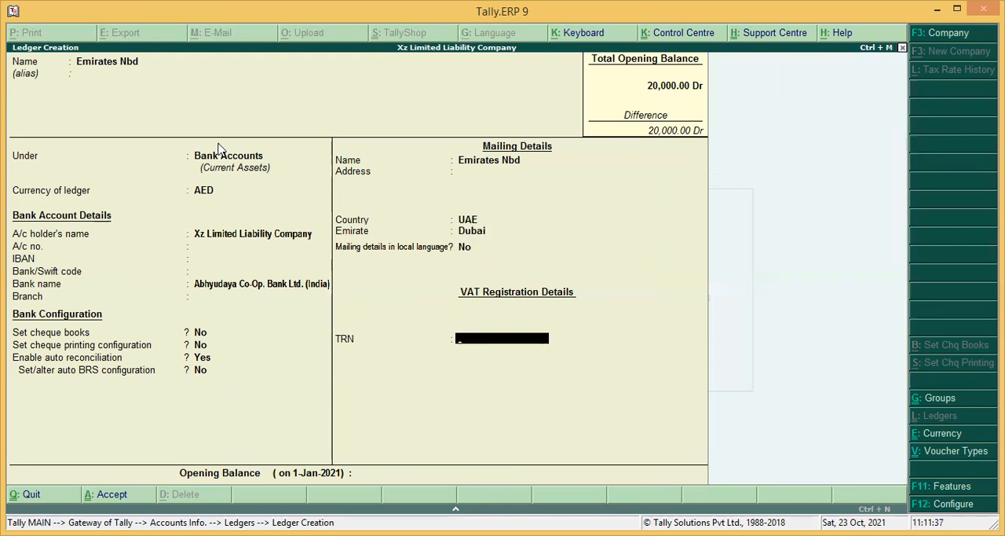
pyautogui.write('111111111111111')
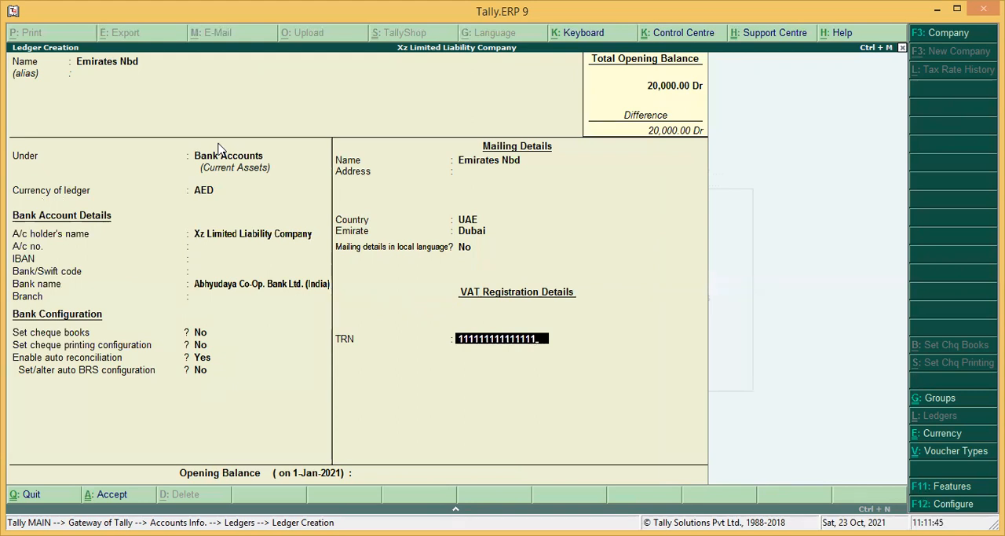
pyautogui.press('Return')
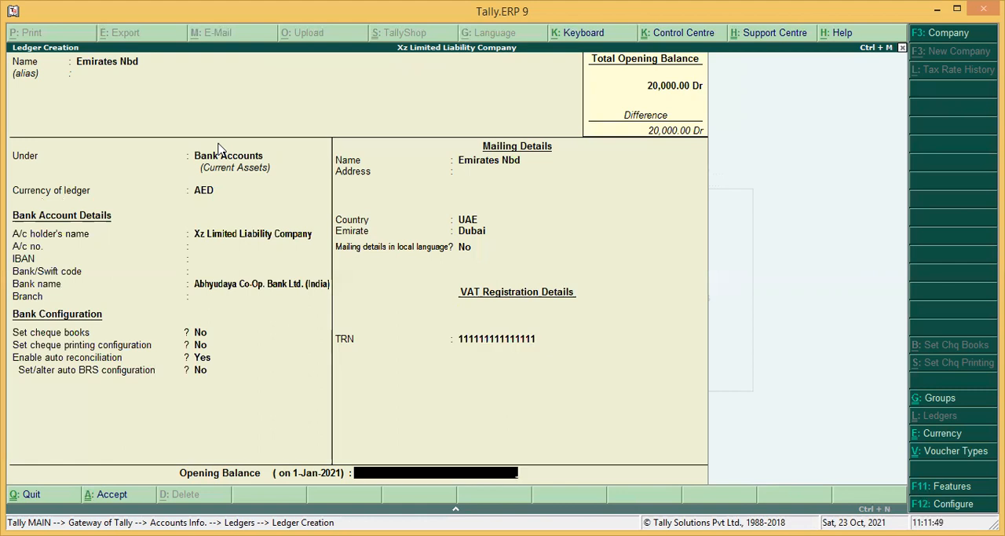
# Step: Set the Emirates Nbd opening balance to 15000 Dr and save the ledger
pyautogui.write('15000')
pyautogui.click(218, 143)
pyautogui.hotkey('ctrl', 'a')
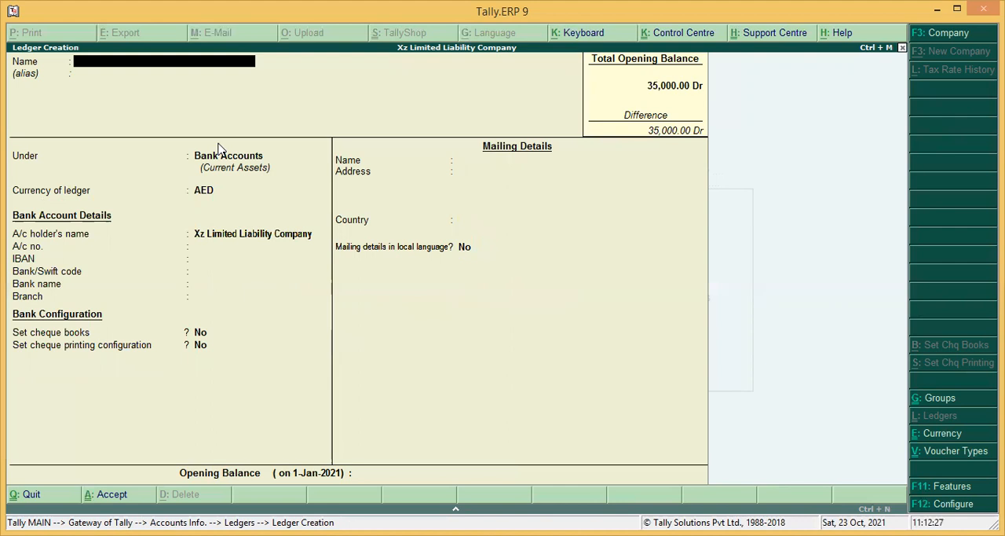
# Step: Name a new ledger Salaries Expense and place it under the Indirect Expenses group
pyautogui.write('Salaries Expense')
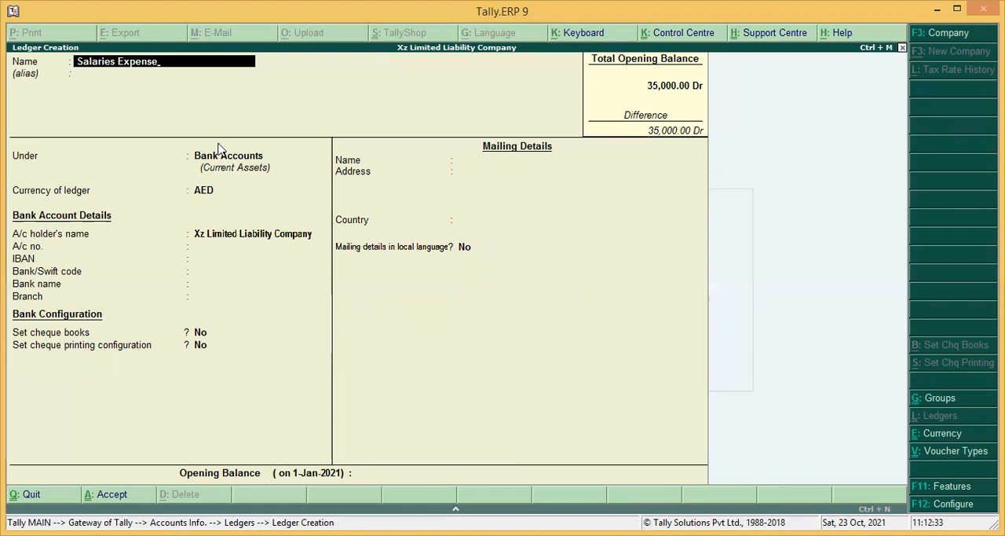
pyautogui.press('Return')
pyautogui.write('Indire')
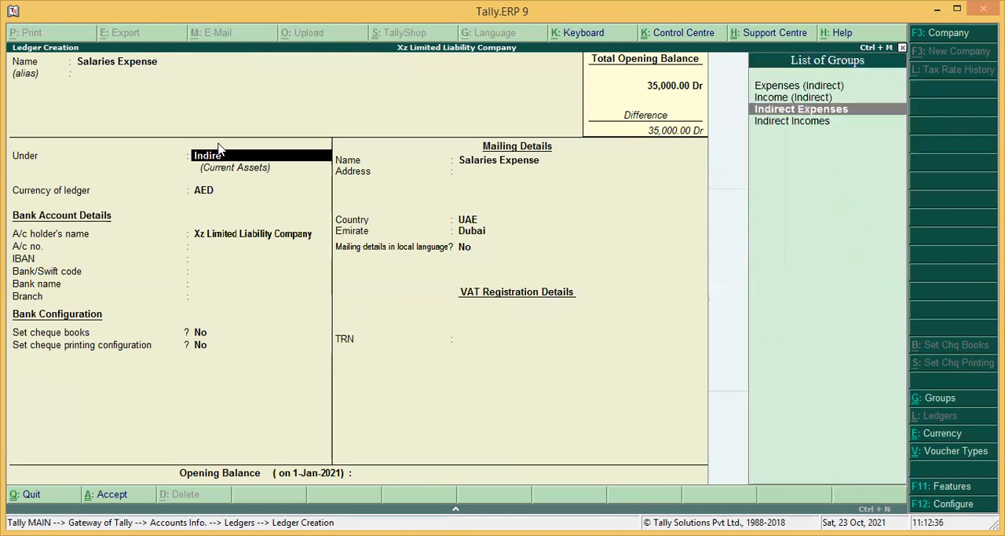
pyautogui.press('Return')
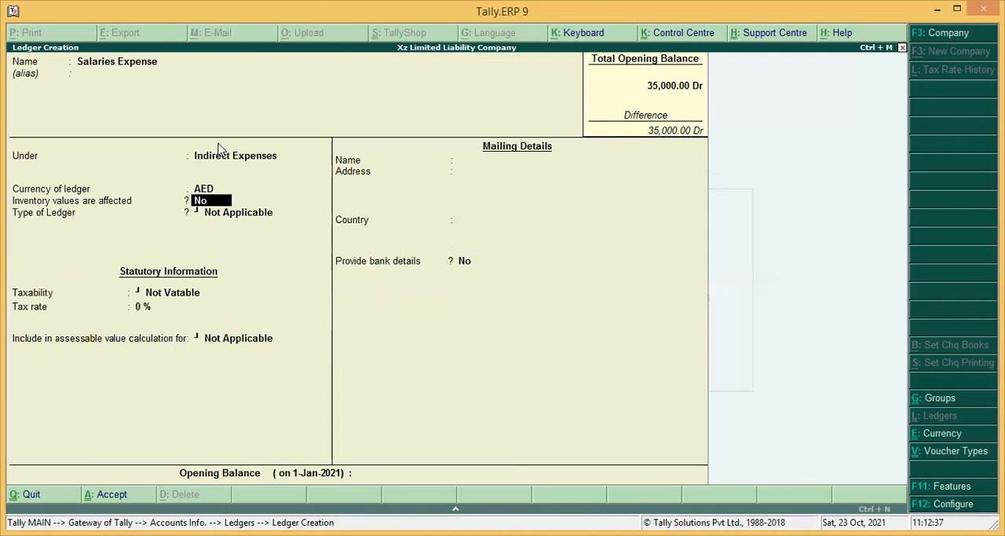
# Step: Keep Salaries Expense as Not Vatable with its other default settings, leave the opening balance blank and save the ledger
pyautogui.press('Return')
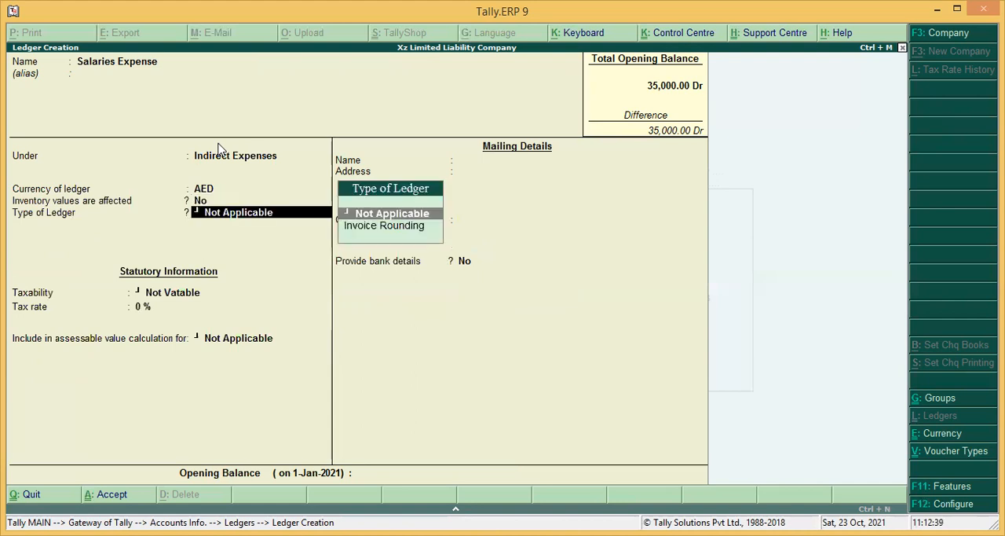
pyautogui.press('Return')
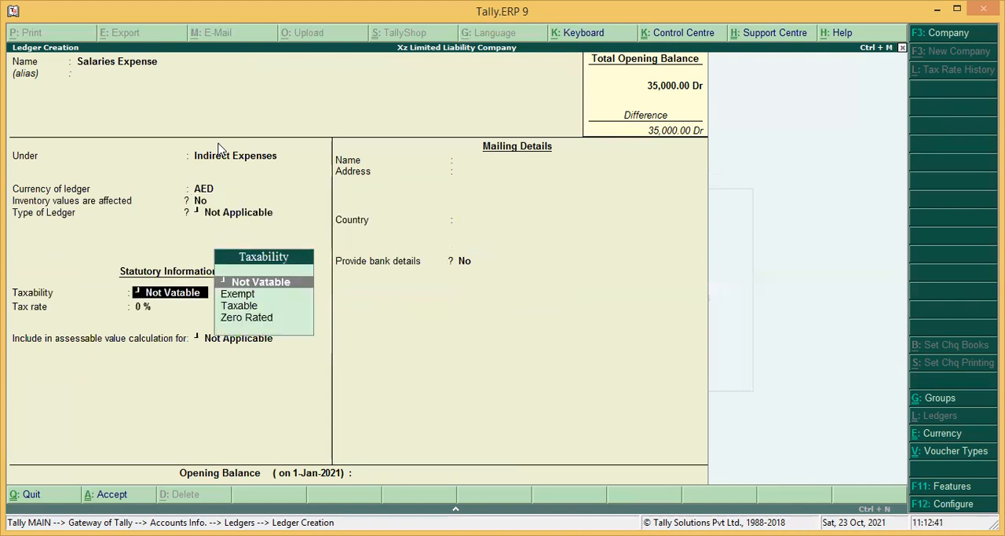
pyautogui.press('Down')
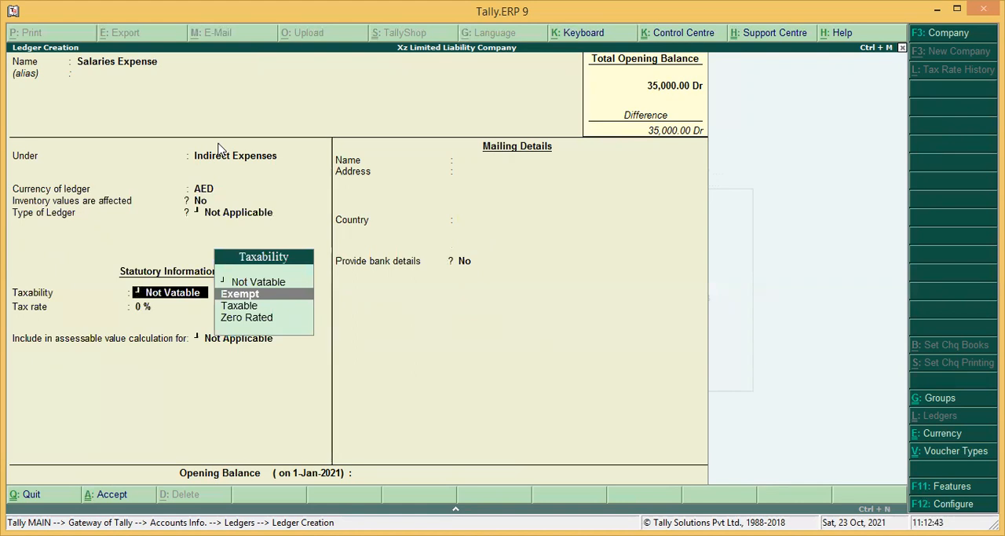
pyautogui.press('Up')
pyautogui.press('Return')
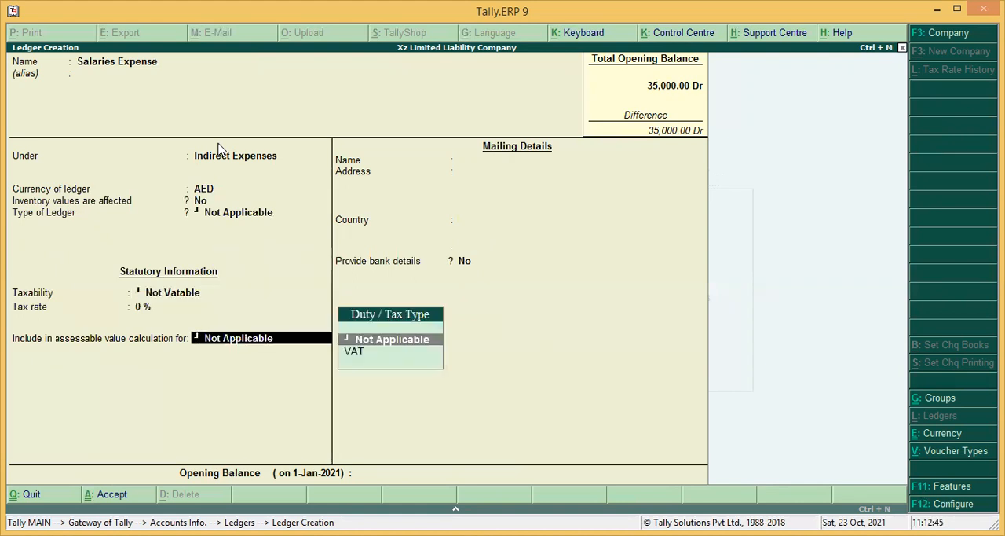
pyautogui.press('Return')
pyautogui.press('Return')
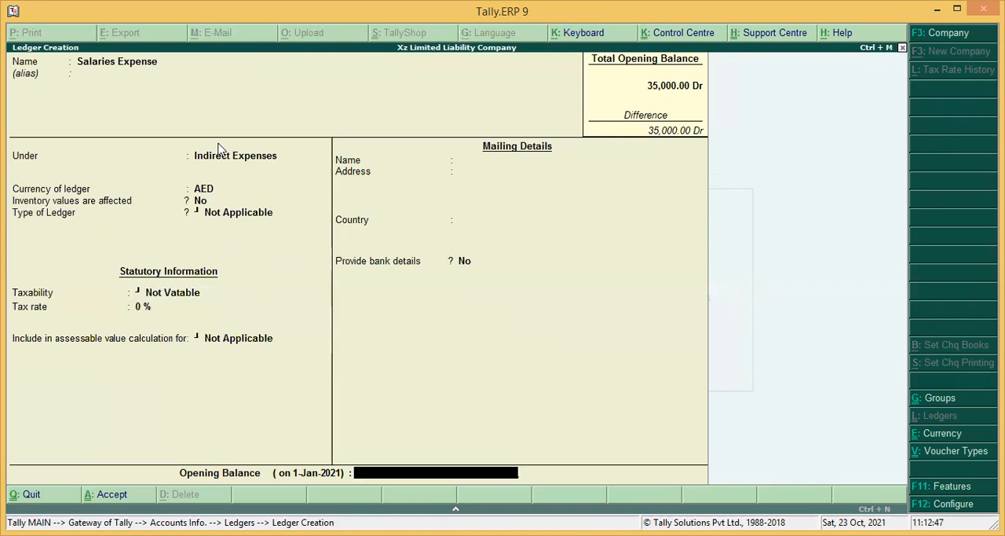
pyautogui.press('Return')
pyautogui.press('Return')
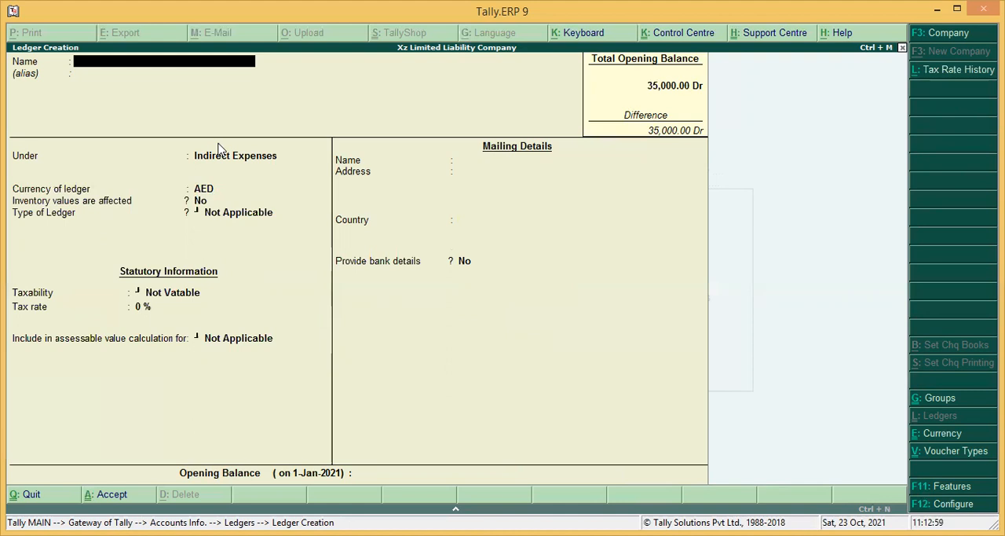
# Step: Create a Purchases ledger under the Purchase Accounts group with its default settings and save it
pyautogui.write('Purchases')
pyautogui.press('Return')
pyautogui.press('Return')
pyautogui.write('Purc')
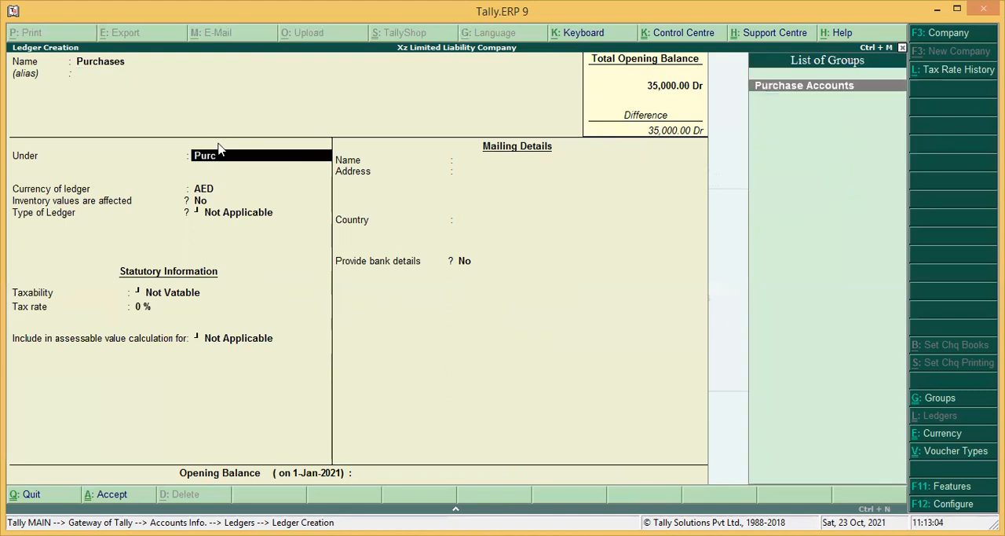
pyautogui.press('Return')
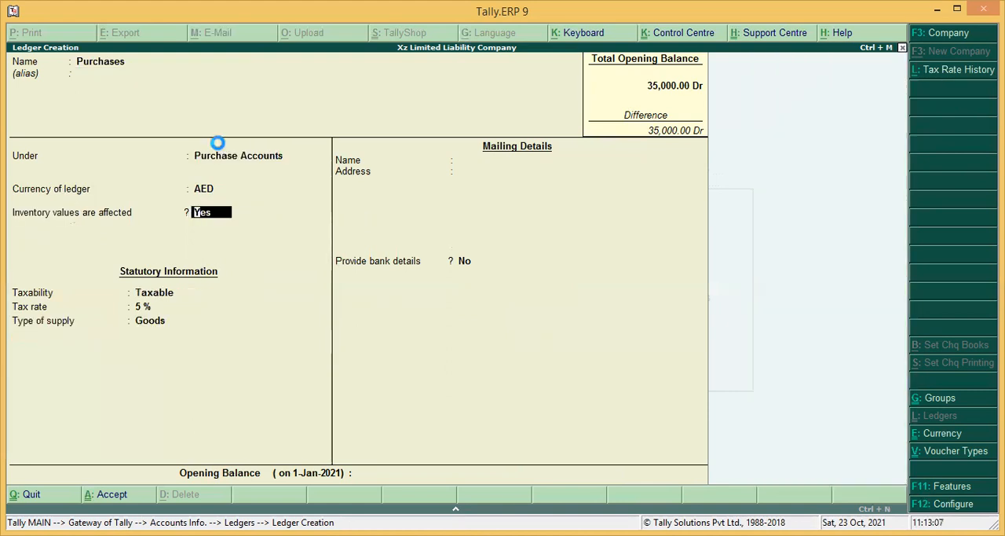
pyautogui.hotkey('ctrl', 'a')
# Step: Create a Sales ledger under the Sales Accounts group with its default settings and save it
pyautogui.write('Sales')
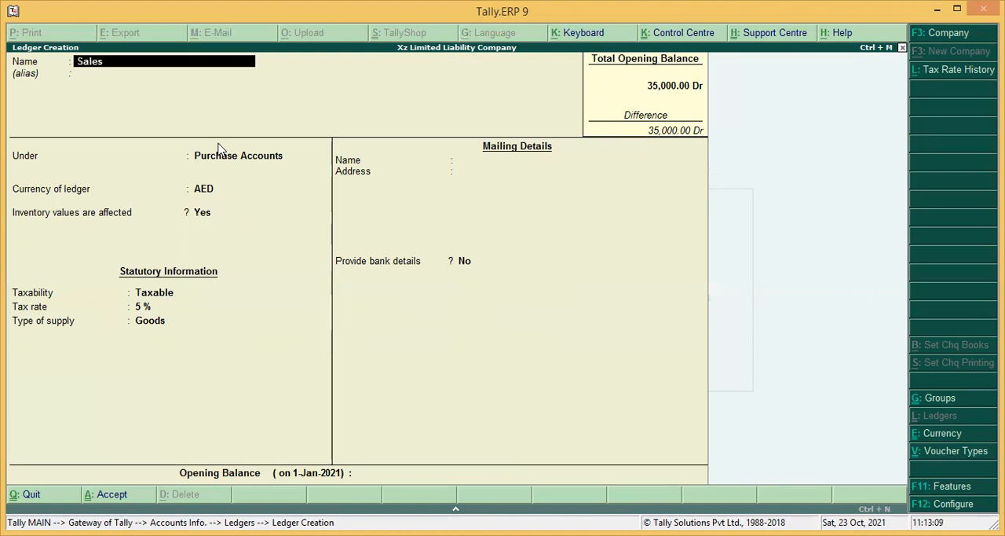
pyautogui.press('Return')
pyautogui.press('Return')
pyautogui.write('Sales')
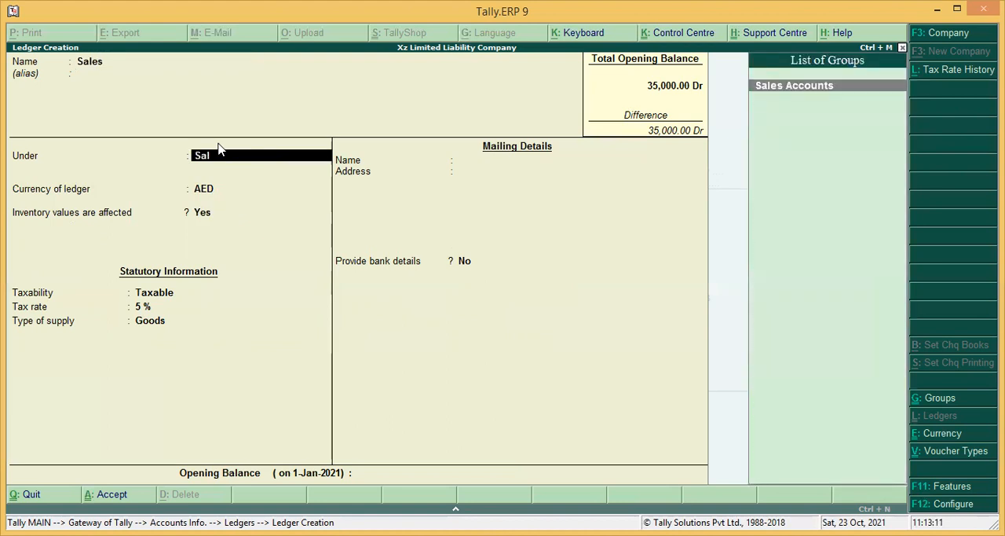
pyautogui.press('Return')
pyautogui.press('Return')
pyautogui.click(217, 143)
pyautogui.hotkey('ctrl', 'a')
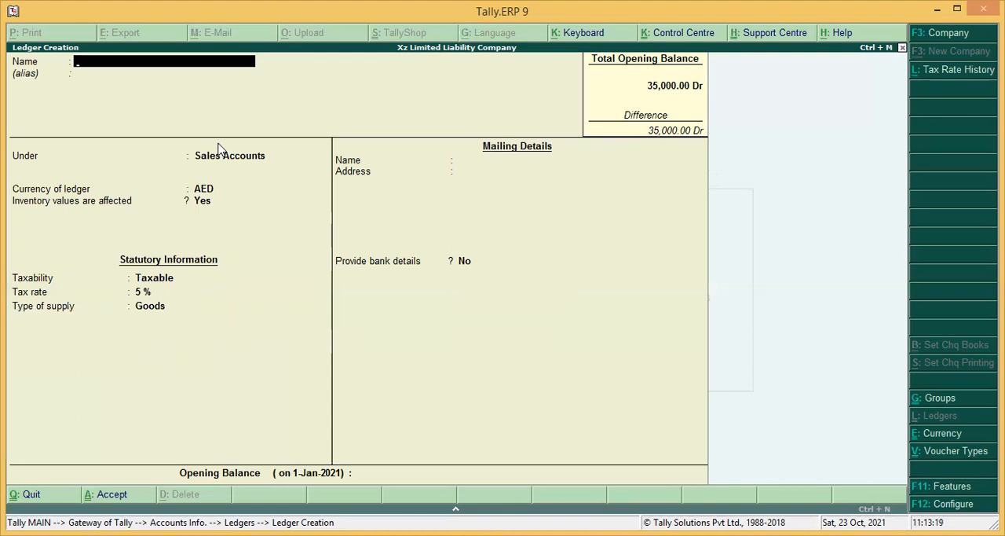
# Step: Quit ledger creation and look through the list of ledgers available for display
pyautogui.press('Escape')
pyautogui.click(219, 146)
pyautogui.press('Return')
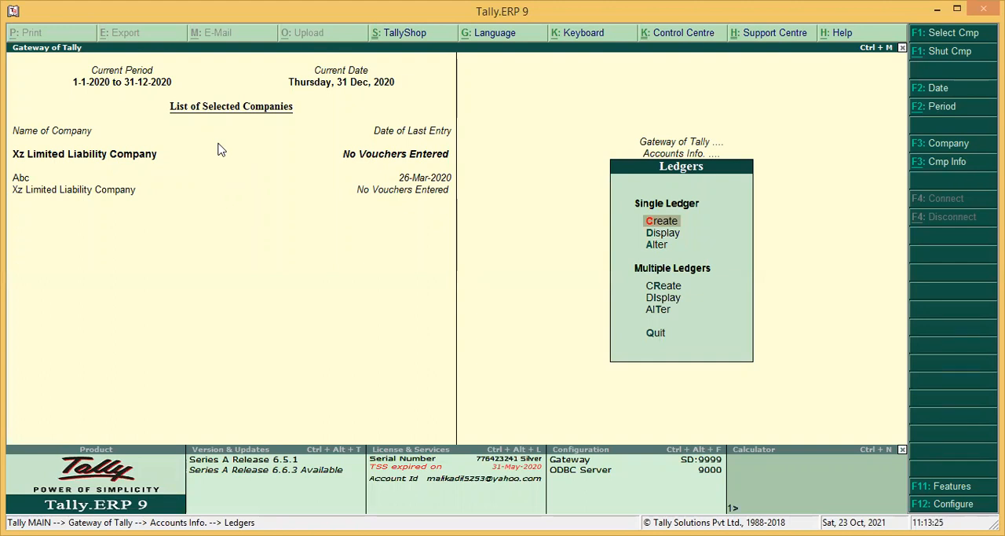
pyautogui.press('d')
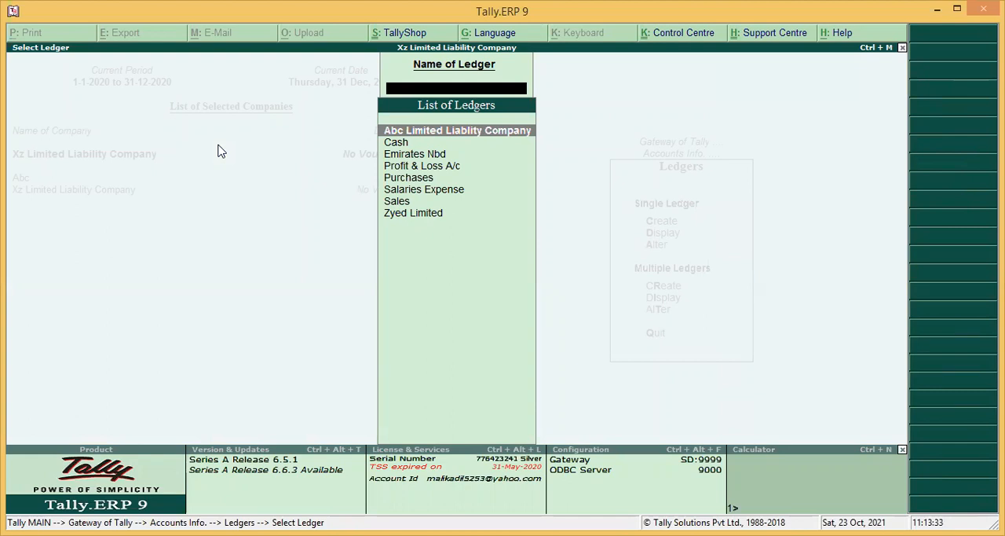
pyautogui.press('Down')
pyautogui.press('Down')
pyautogui.press('Down')
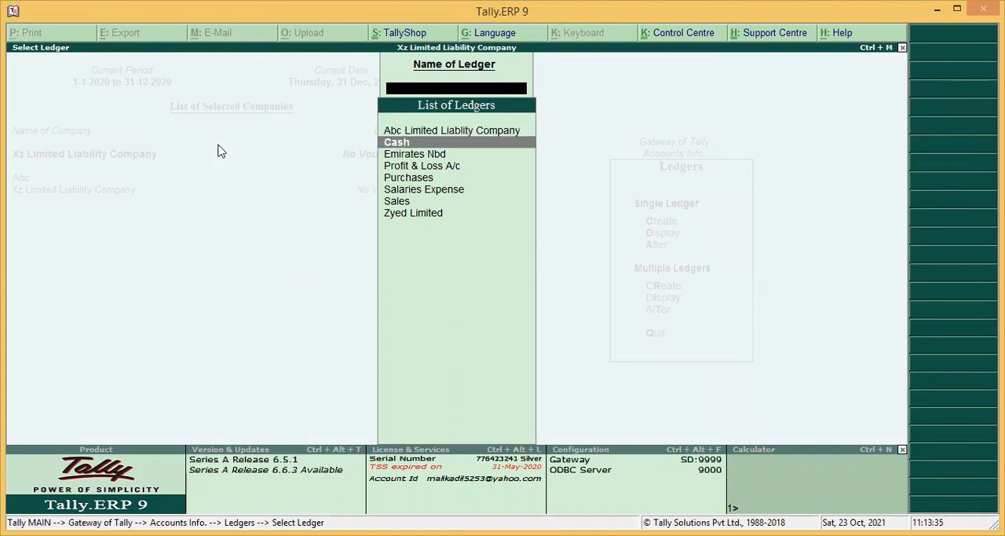
pyautogui.press('Down')
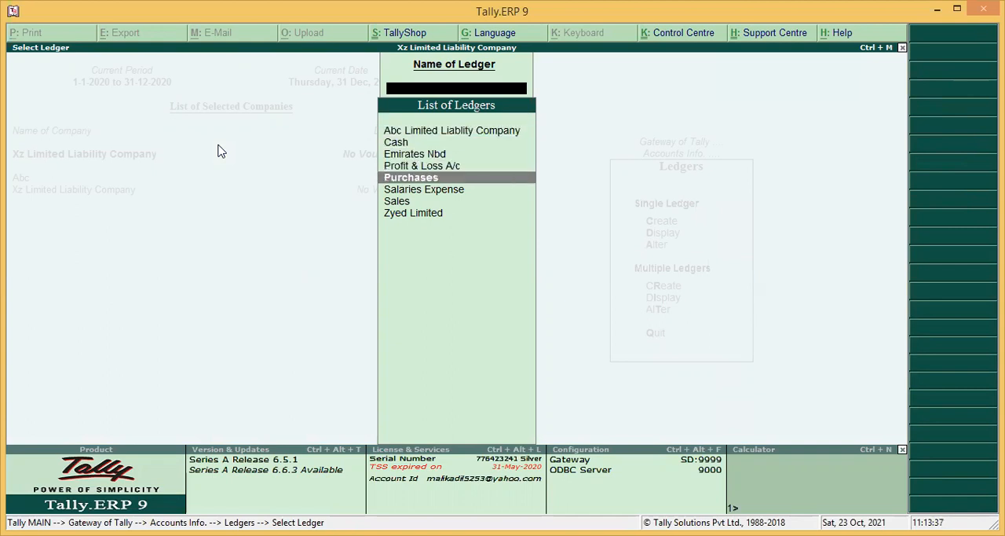
pyautogui.press('Down')
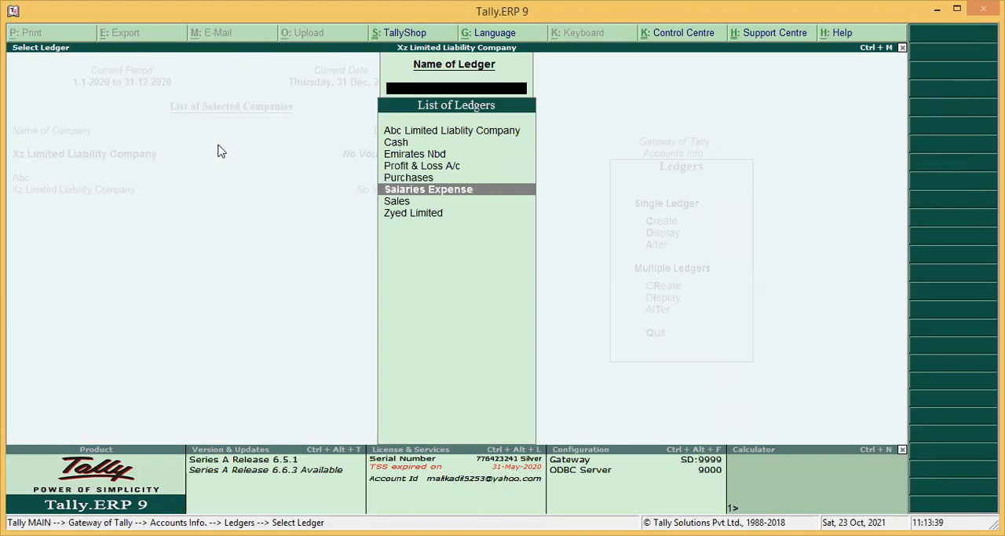
# Step: Look through the last entries in the list of ledgers available for display, and close the list
pyautogui.press('Down')
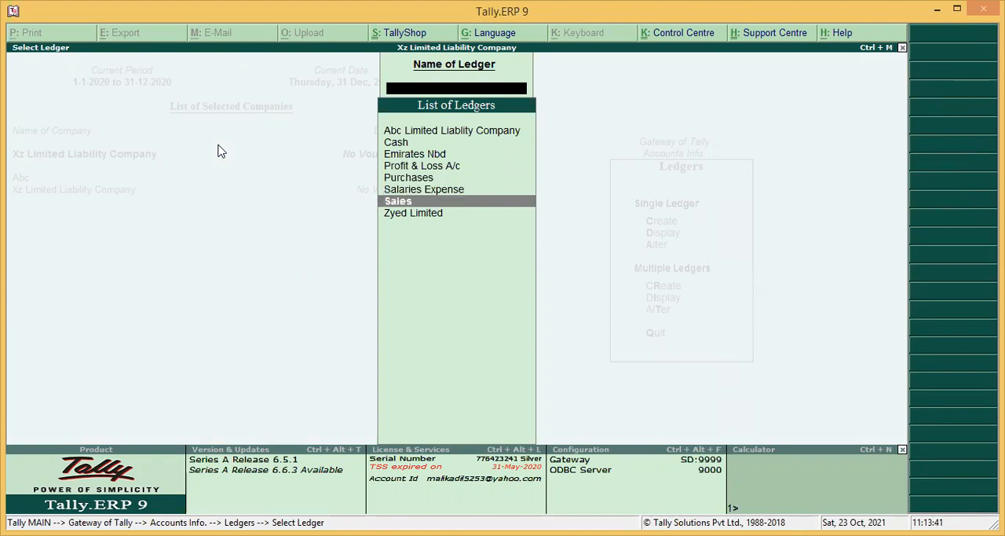
pyautogui.press('Down')
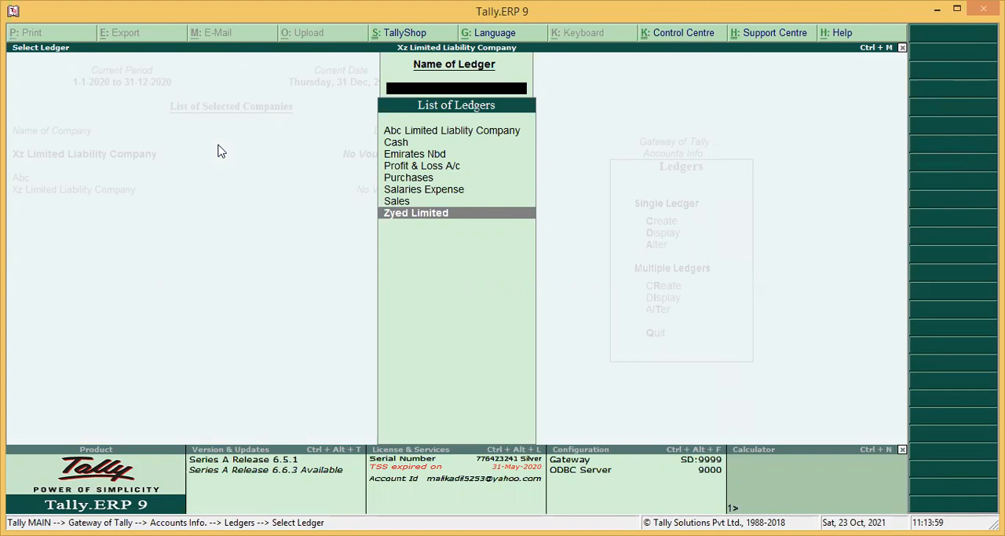
pyautogui.press('Escape')
# Step: Open the Zyed Limited ledger for alteration, review its details, and quit without changing anything
pyautogui.press('Down')
pyautogui.press('Down')
pyautogui.press('Up')
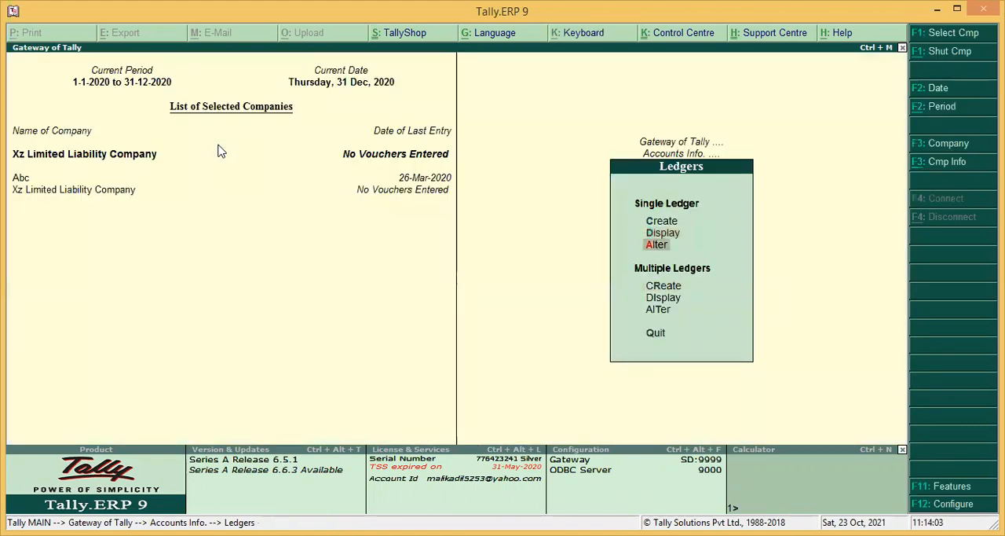
pyautogui.press('Return')
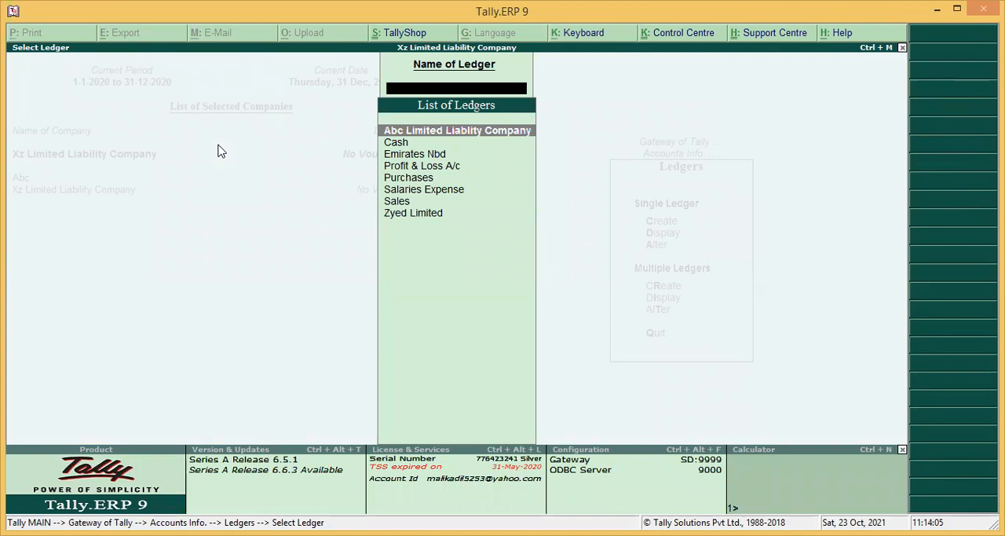
pyautogui.press('Down')
pyautogui.press('Down')
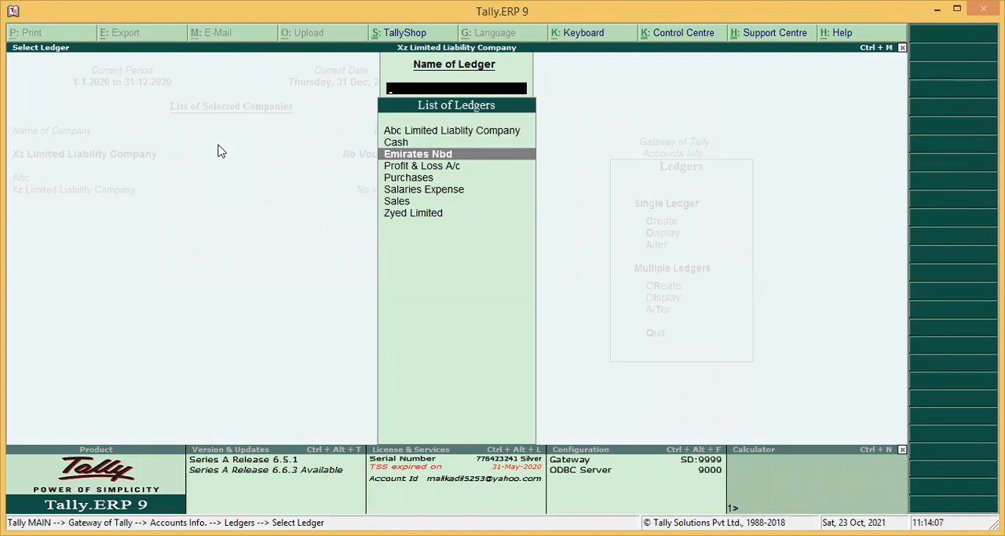
pyautogui.press('Down')
pyautogui.press('Down')
pyautogui.press('Down')
pyautogui.press('Down')
pyautogui.press('Down')
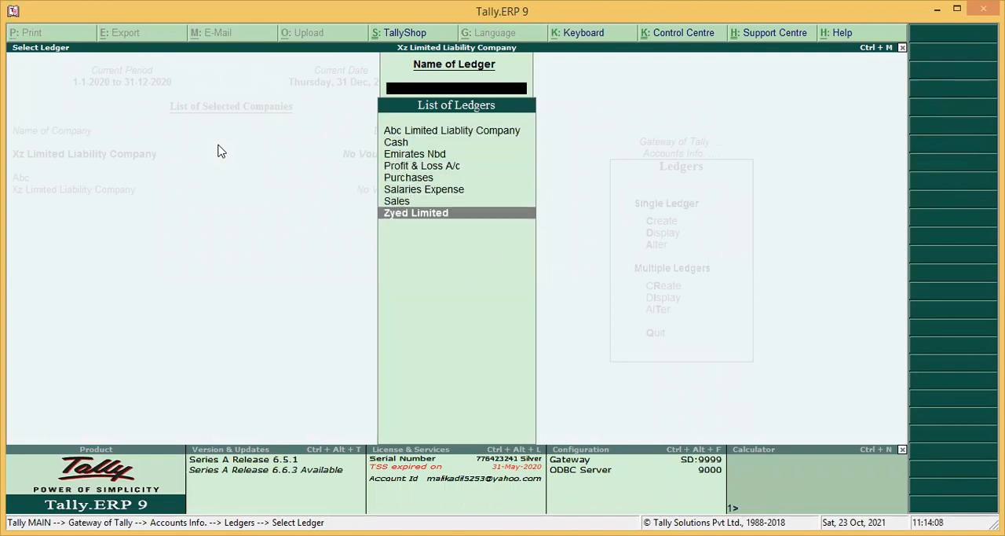
pyautogui.press('Return')
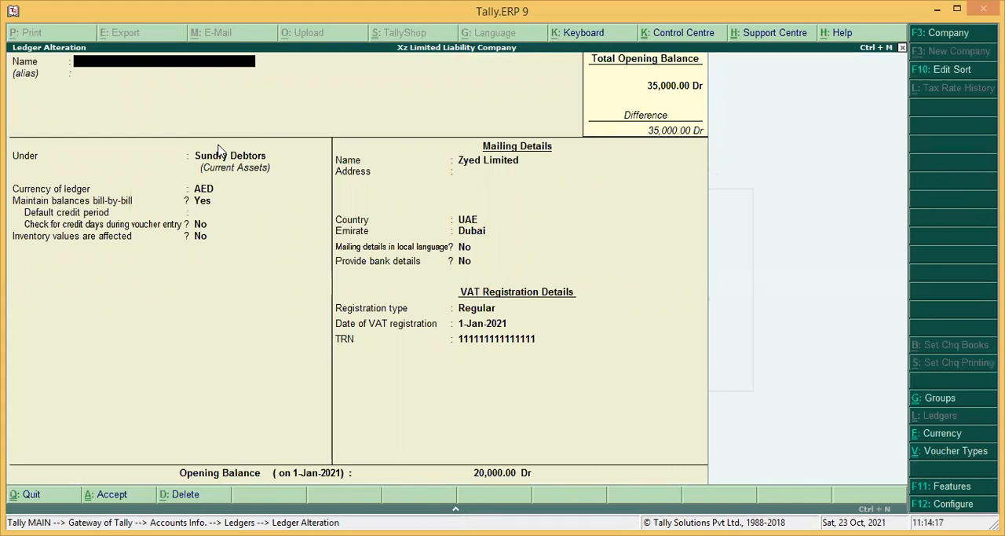
pyautogui.press('Escape')
pyautogui.press('y')
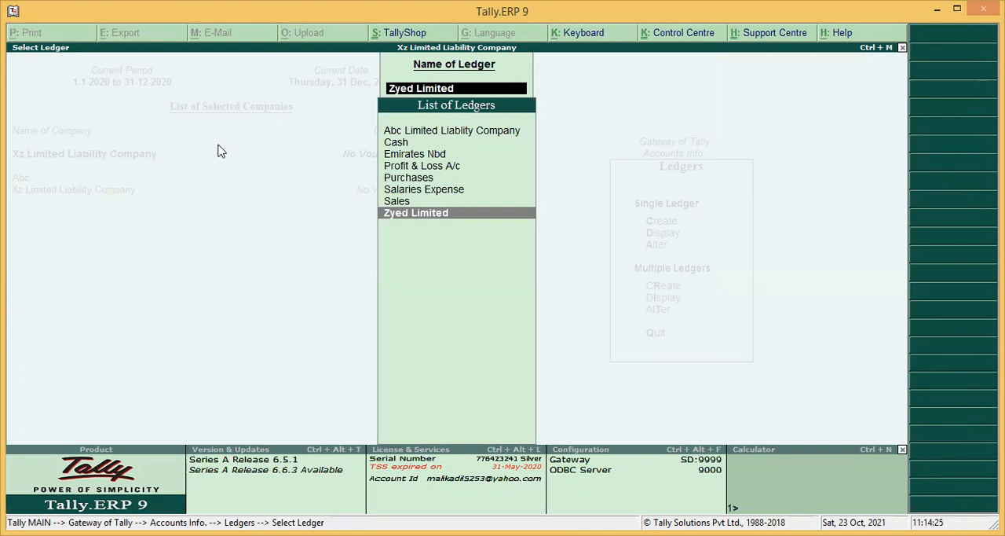
pyautogui.press('BackSpace')
pyautogui.press('Escape')
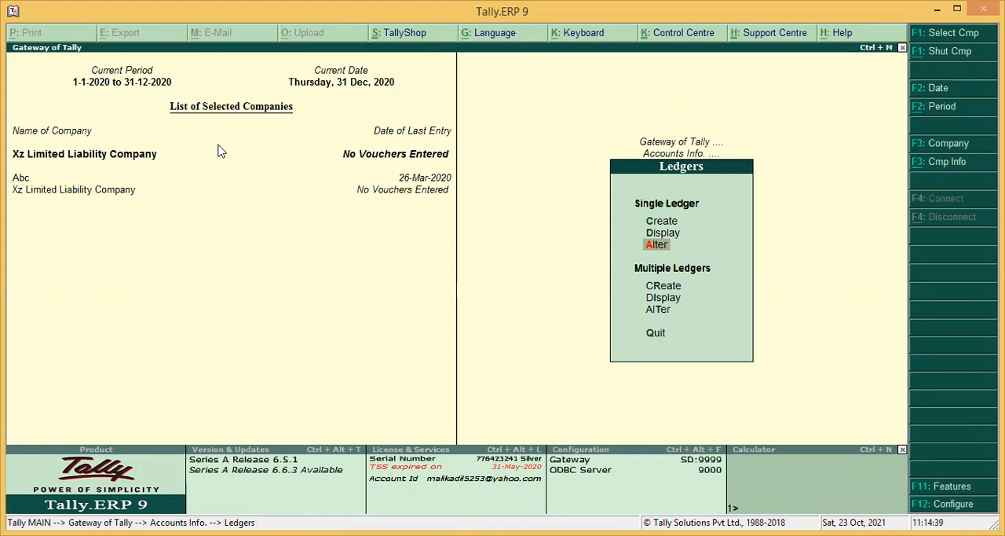
# Step: Reopen the Zyed Limited ledger for alteration, delete it and leave the ledger selection
pyautogui.press('Return')
pyautogui.press('Down')
pyautogui.press('Down')
pyautogui.press('Down')
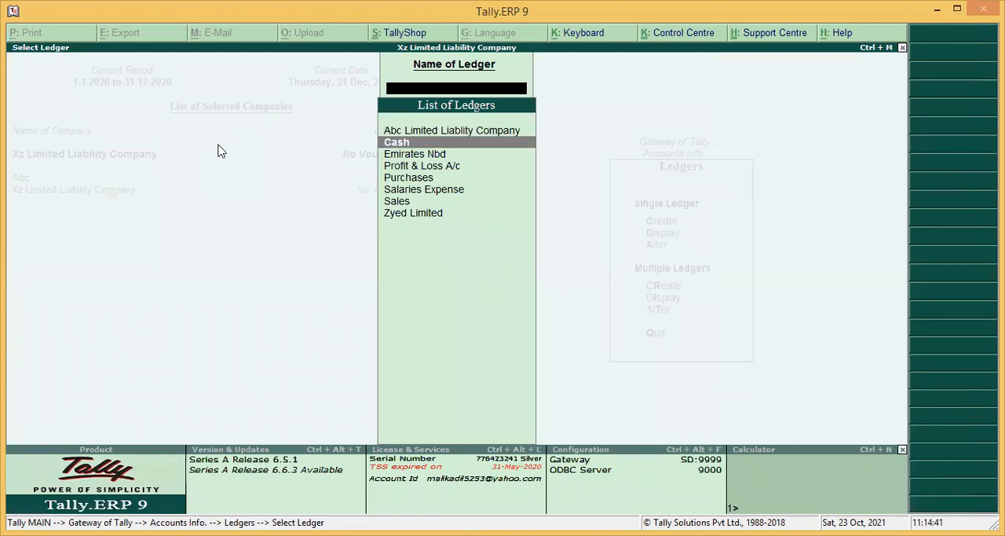
pyautogui.press('Down')
pyautogui.press('Down')
pyautogui.press('Down')
pyautogui.press('Down')
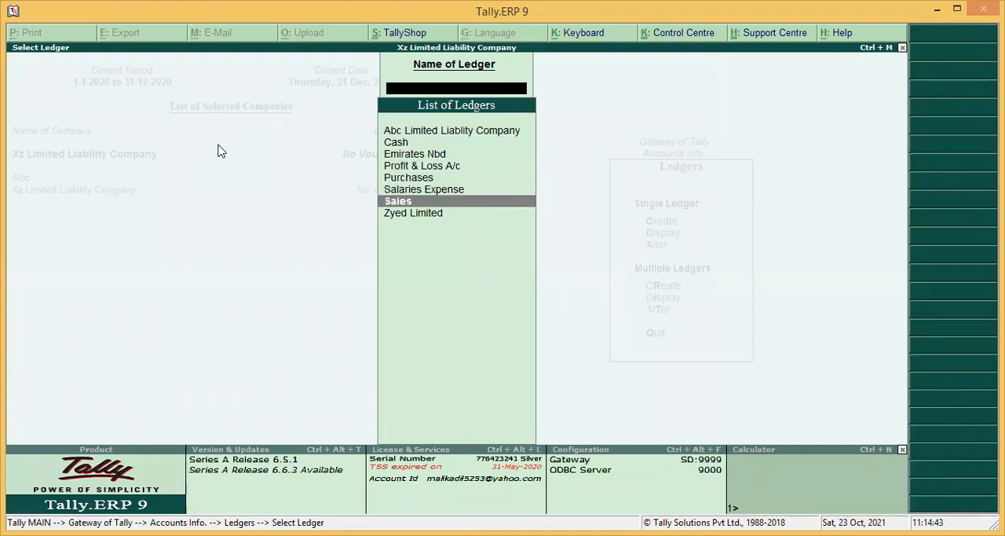
pyautogui.press('Return')
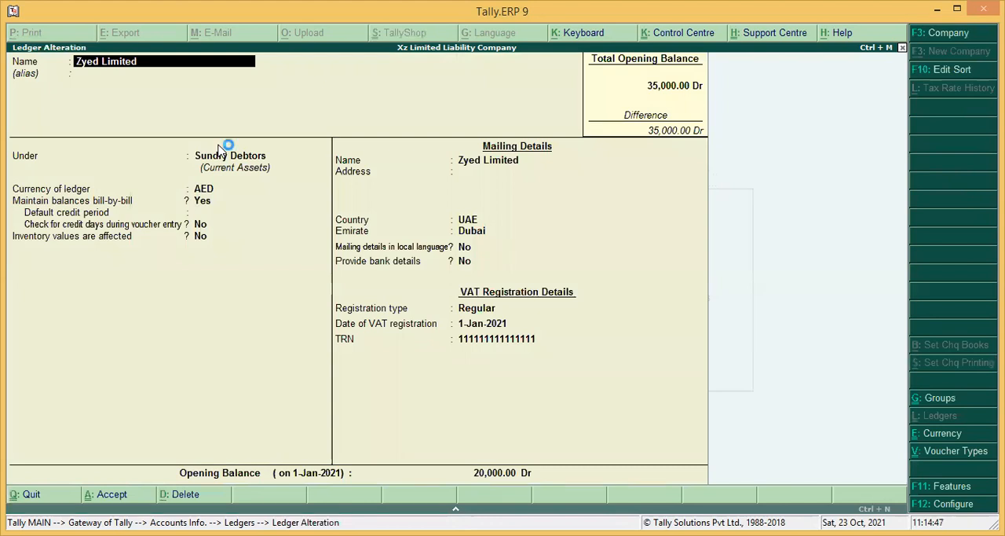
pyautogui.hotkey('alt', 'd')
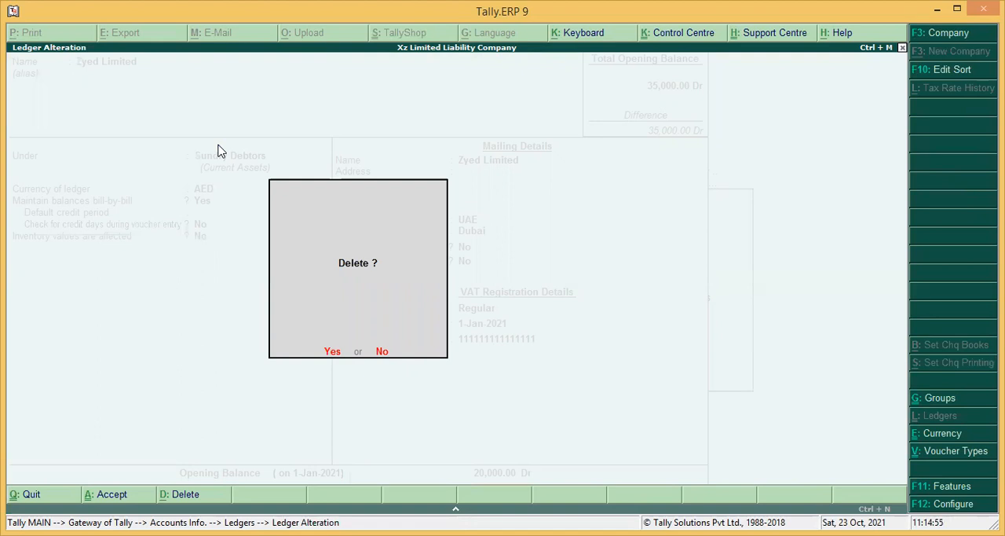
pyautogui.press('Return')
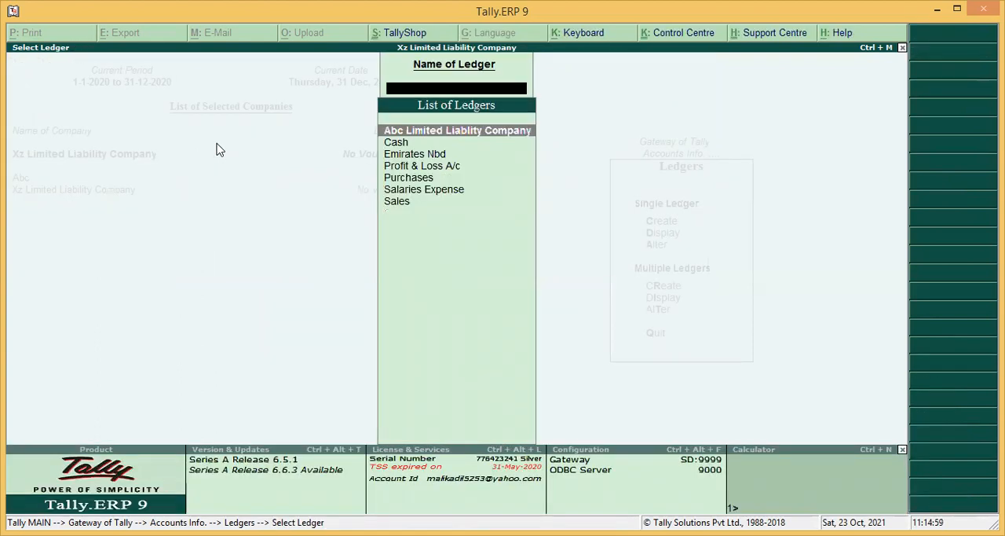
pyautogui.press('Escape')
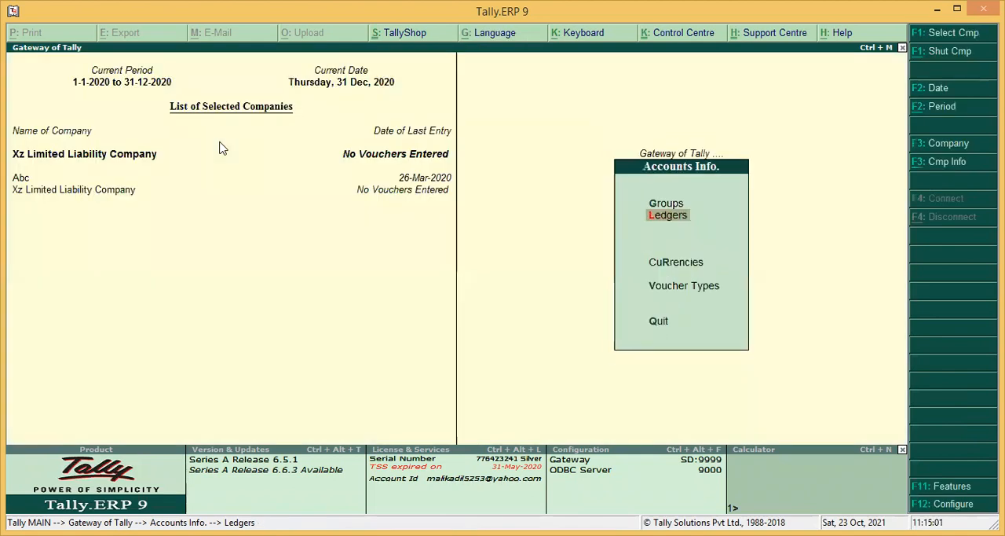
# Step: Check the remaining ledgers in the single-ledger display list and return to the ledger options
pyautogui.press('Return')
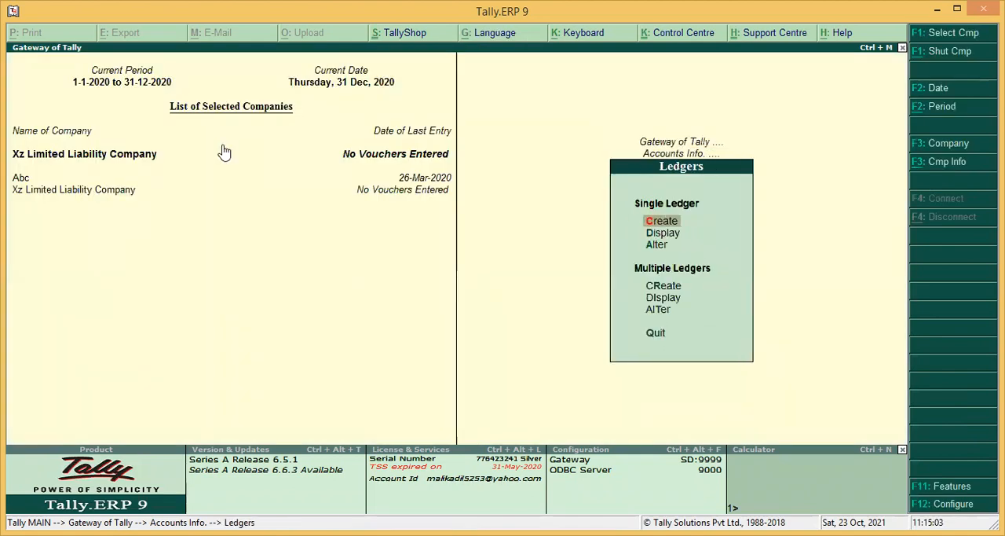
pyautogui.press('a')
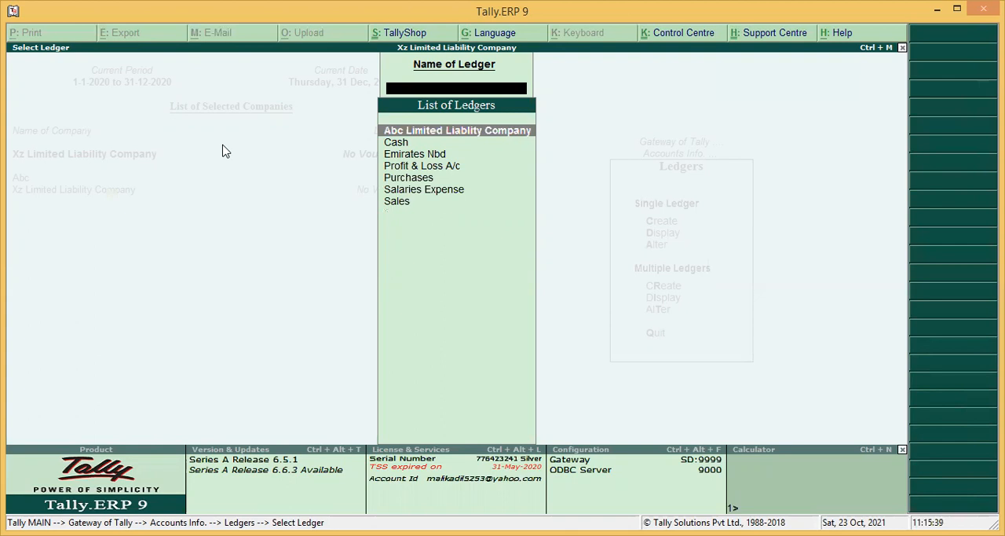
pyautogui.press('Escape')
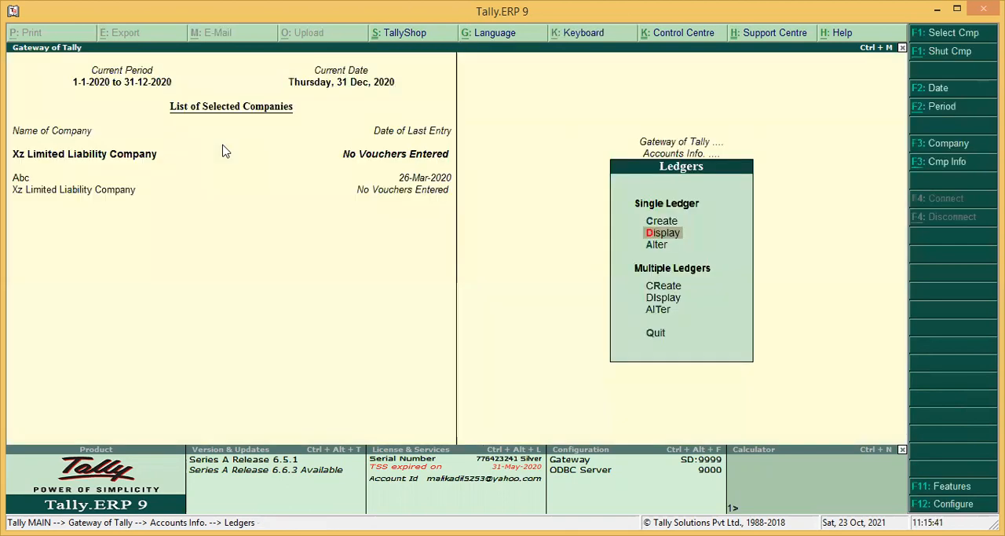